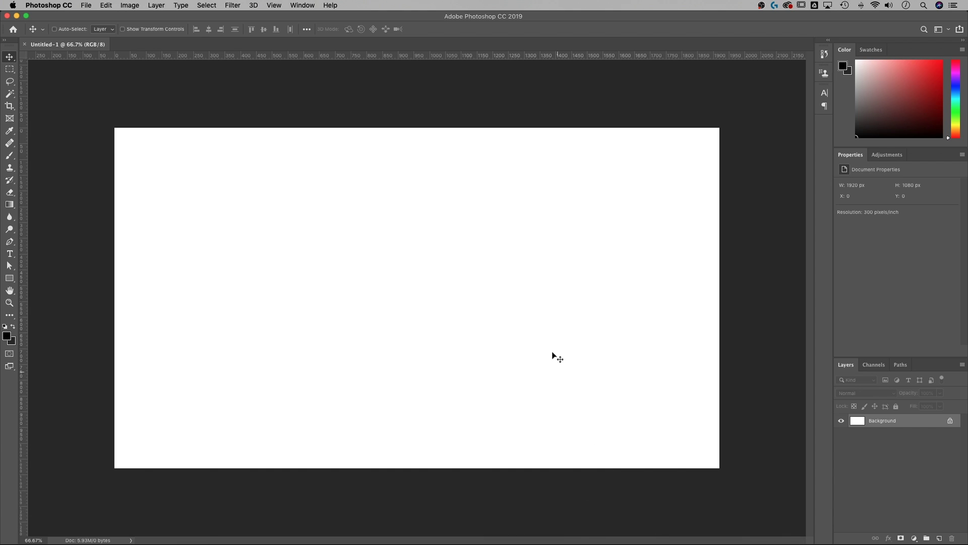
- Place the _1032 JPG from the Downloads folder into the blank document
left_click(84, 6)
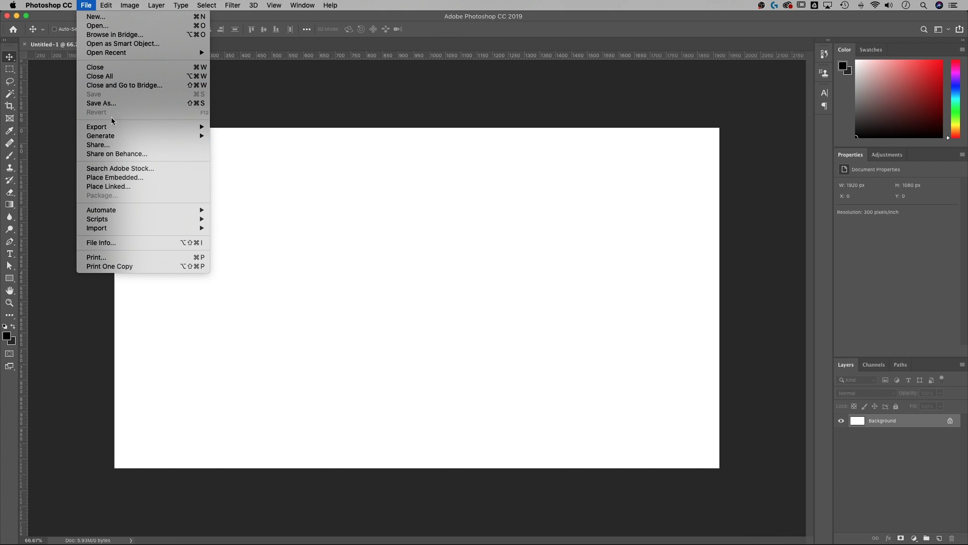
left_click(122, 186)
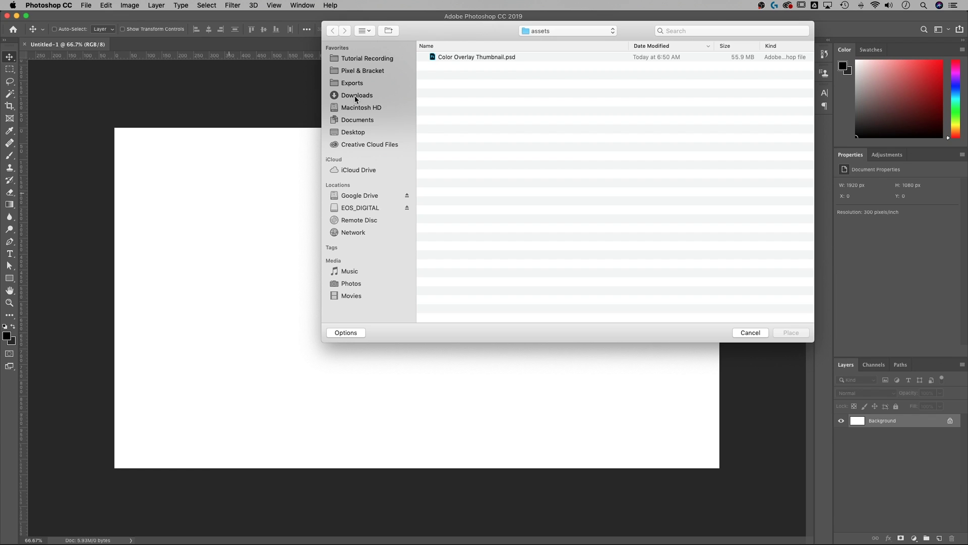
left_click(356, 96)
left_click(503, 58)
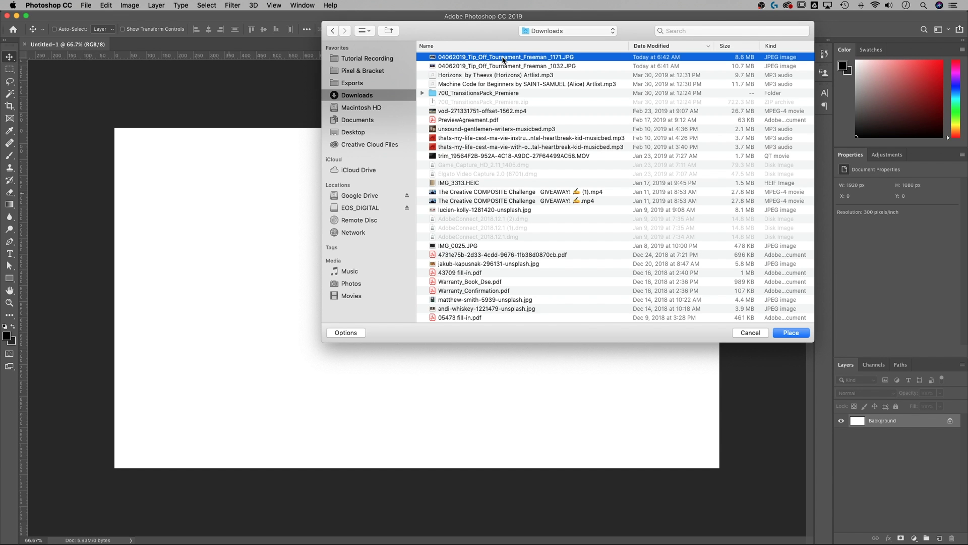
key("space")
key("Down")
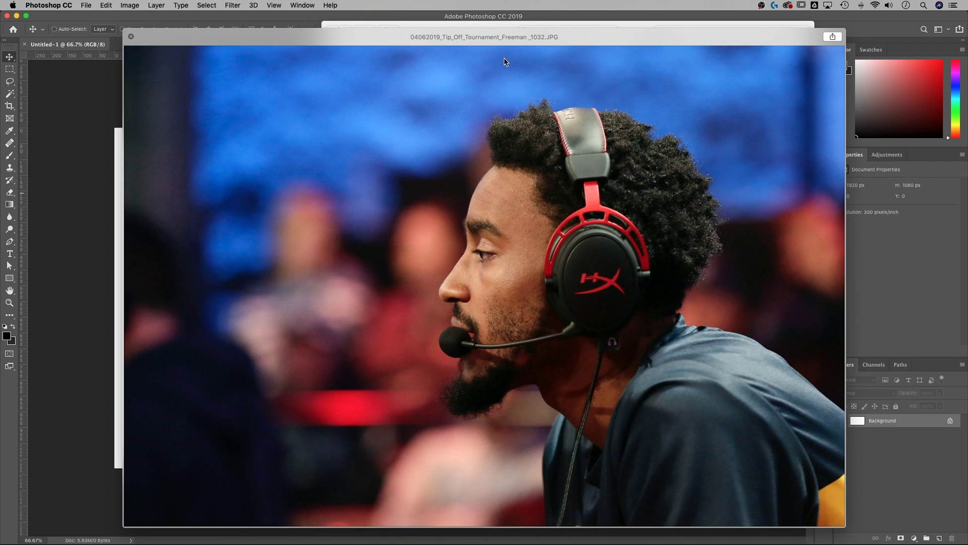
key("space")
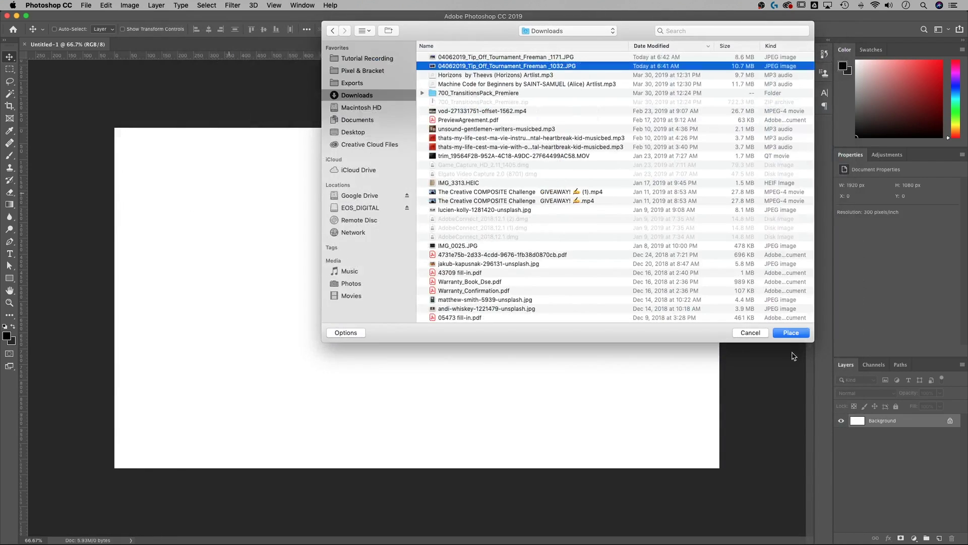
left_click(791, 333)
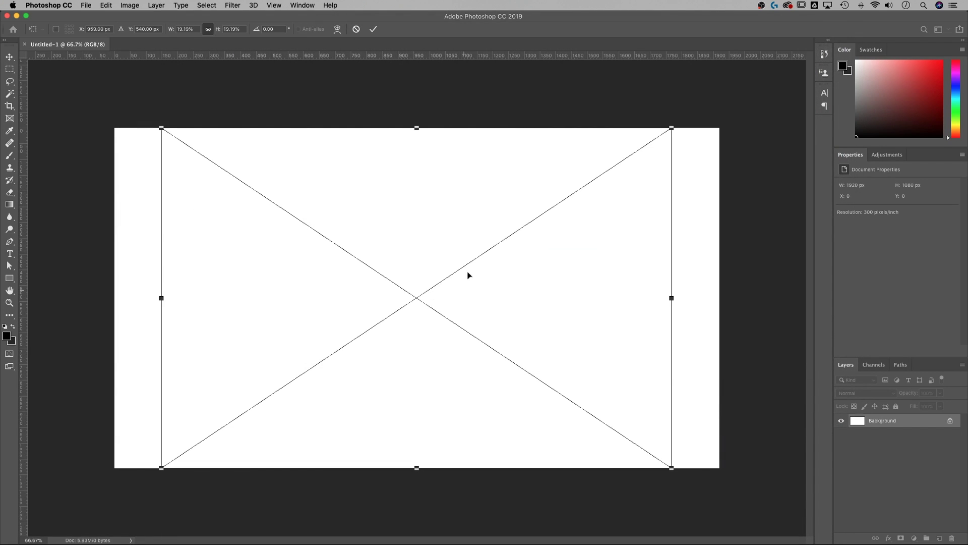
- Scale the placed photo up until it just covers the whole canvas, then commit
left_click_drag(671, 298, 759, 283)
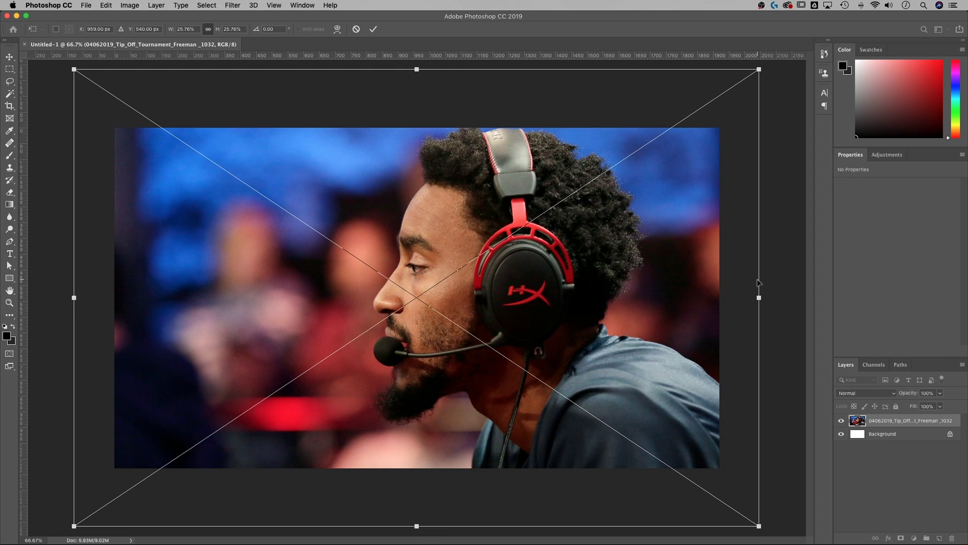
left_click_drag(758, 298, 736, 300)
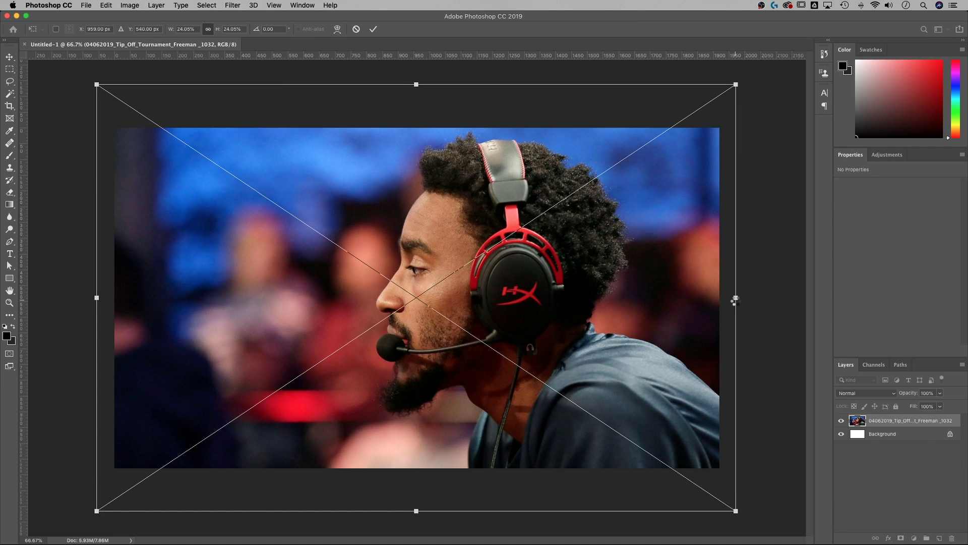
key("Return")
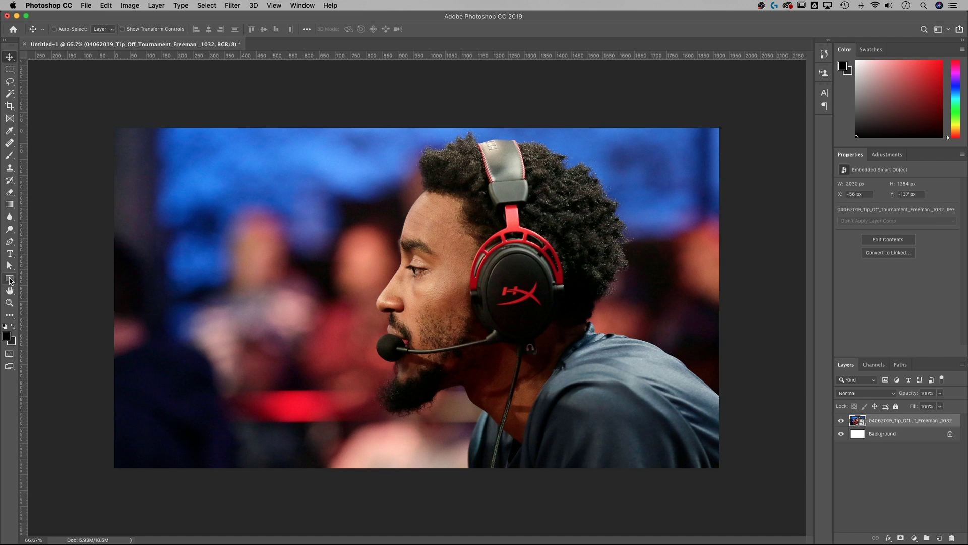
- Draw a white-filled Rectangle 1 spanning the entire canvas above the photo
left_click(9, 278)
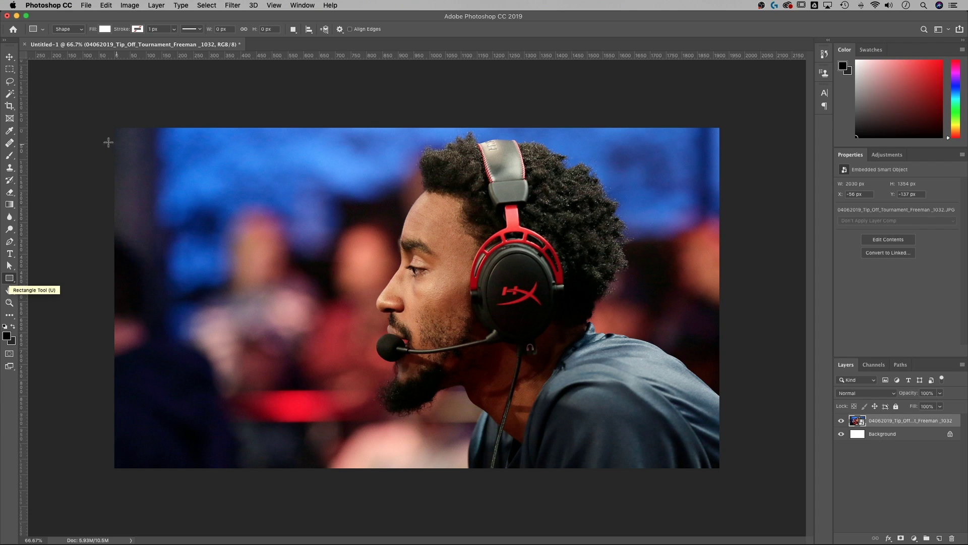
left_click(105, 31)
left_click(104, 31)
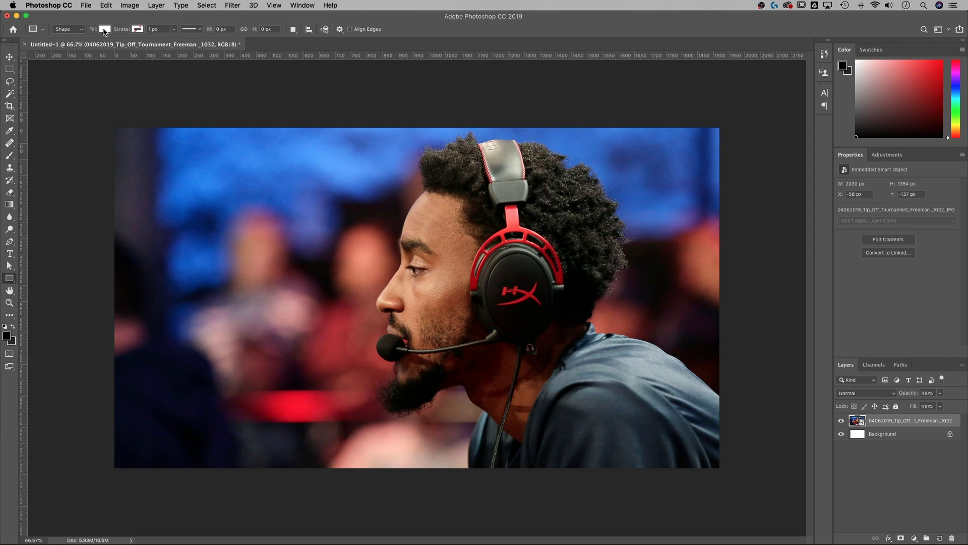
left_click_drag(88, 114, 743, 481)
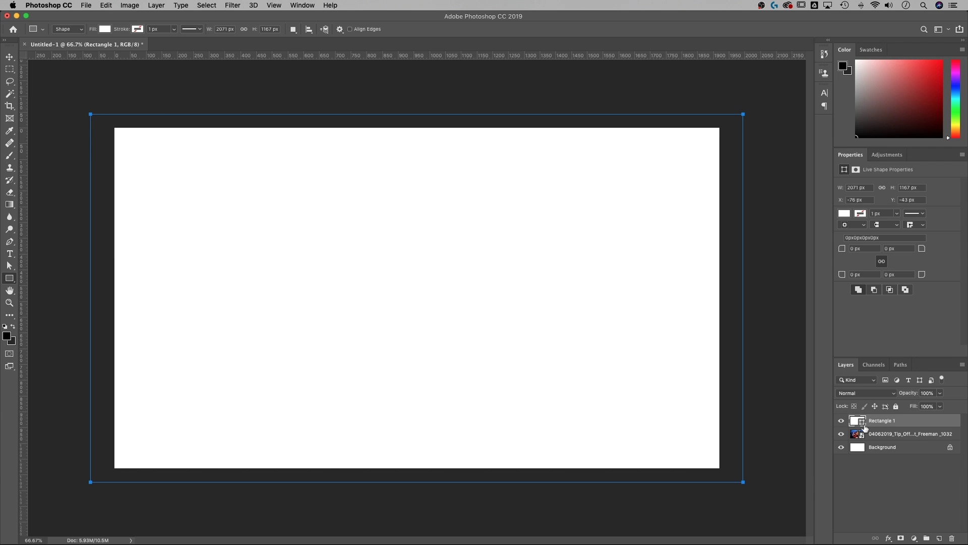
double_click(856, 421)
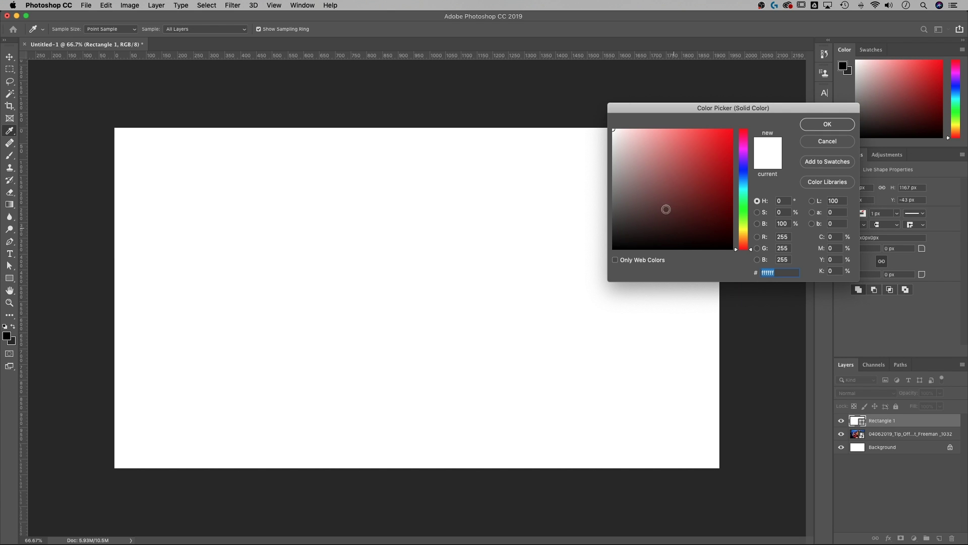
- Change Rectangle 1's fill colour to orange #f6a60b in the Color Picker
left_click_drag(684, 111, 659, 112)
left_click_drag(639, 185, 649, 212)
left_click_drag(719, 249, 723, 239)
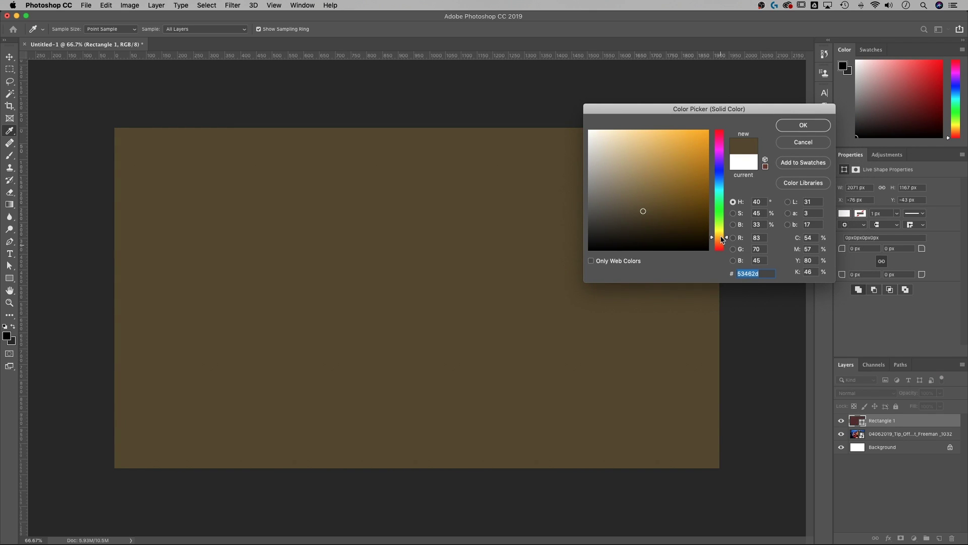
left_click_drag(690, 139, 703, 134)
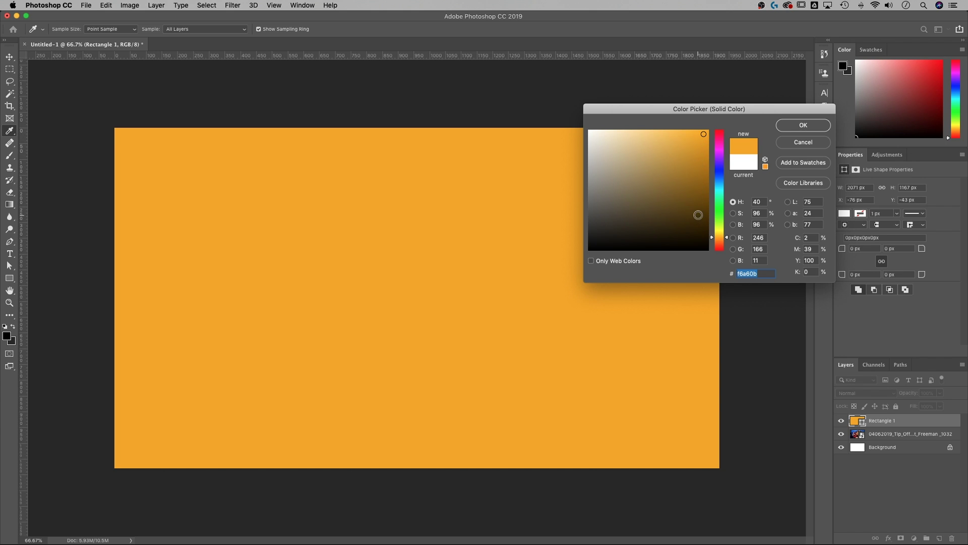
left_click(799, 126)
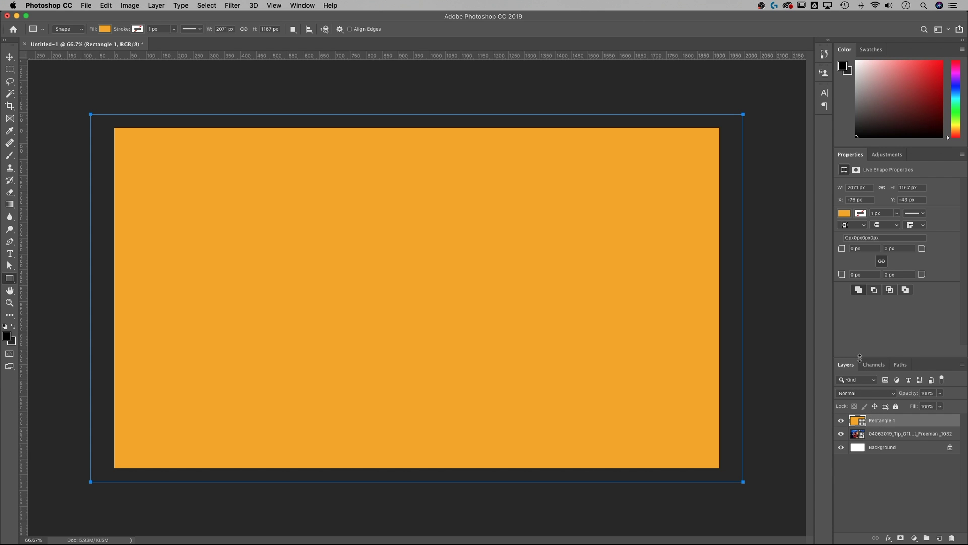
left_click_drag(860, 357, 862, 280)
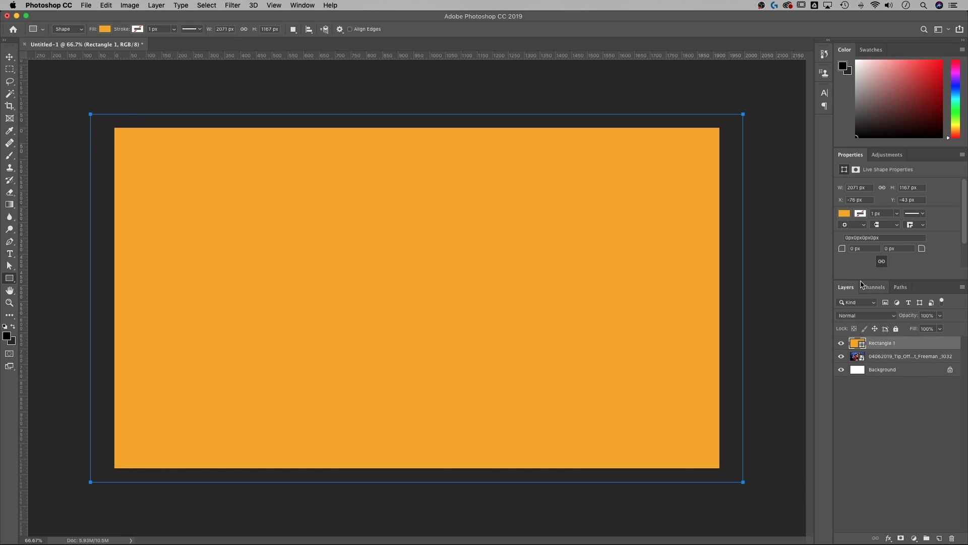
- Set Rectangle 1's blend mode to Multiply, then select the photo layer
left_click(865, 318)
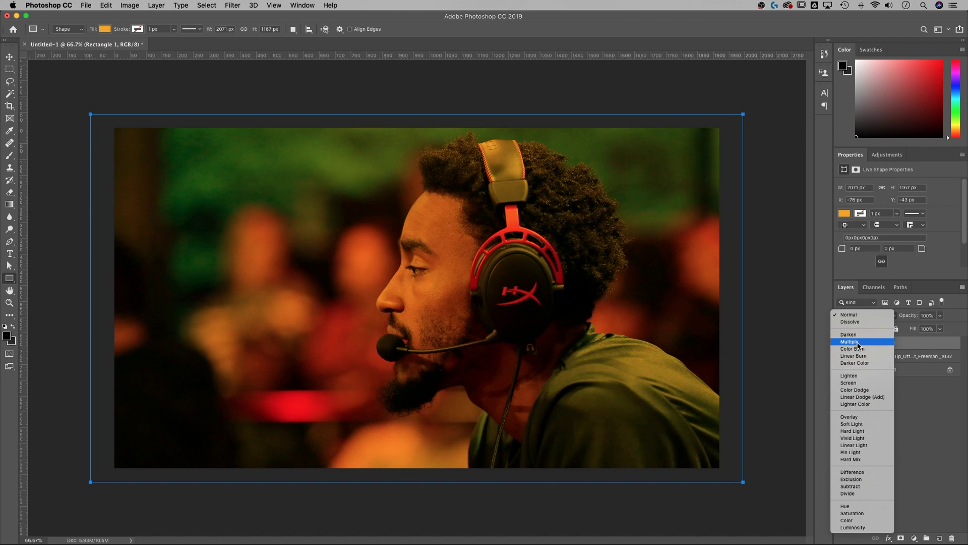
left_click(858, 342)
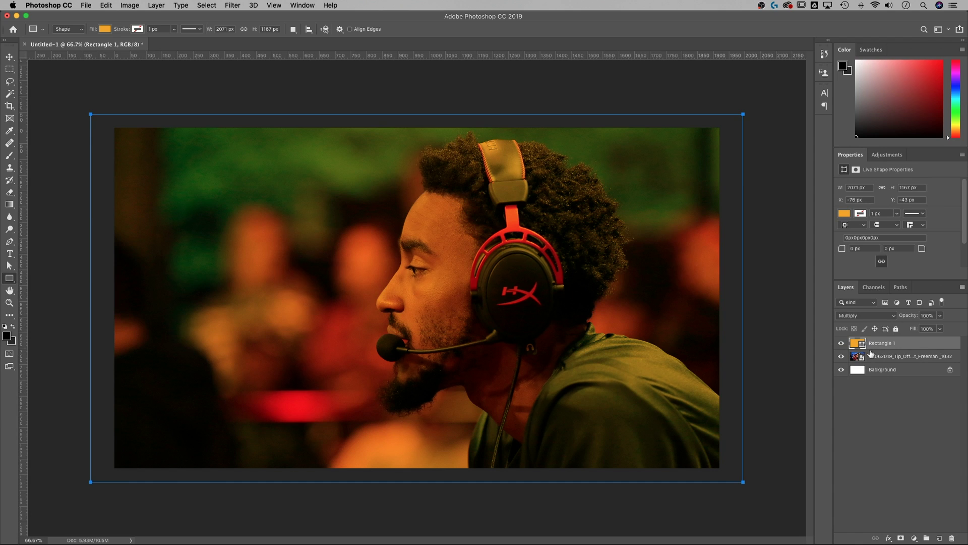
left_click(875, 357)
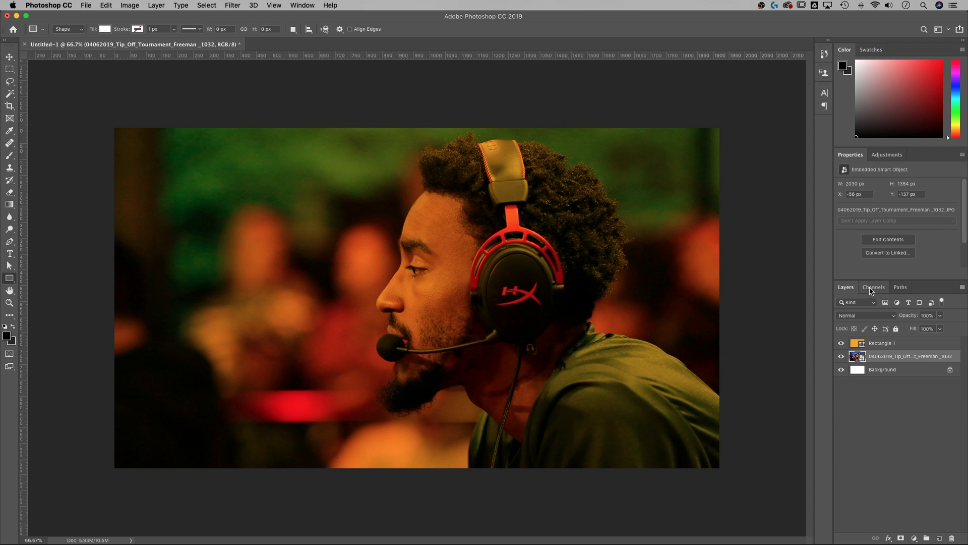
- Add a Black & White adjustment layer and clip it to the headset photo layer
left_click(875, 156)
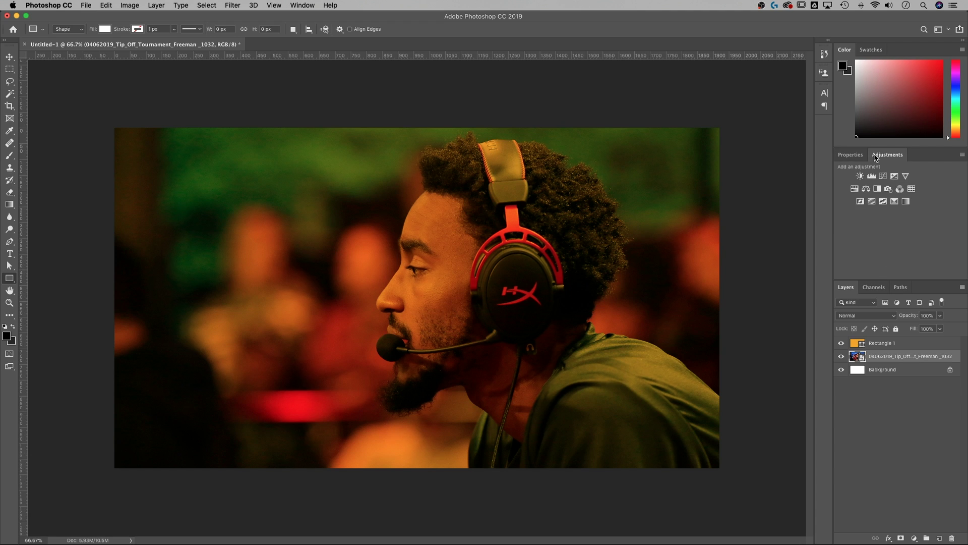
left_click(302, 5)
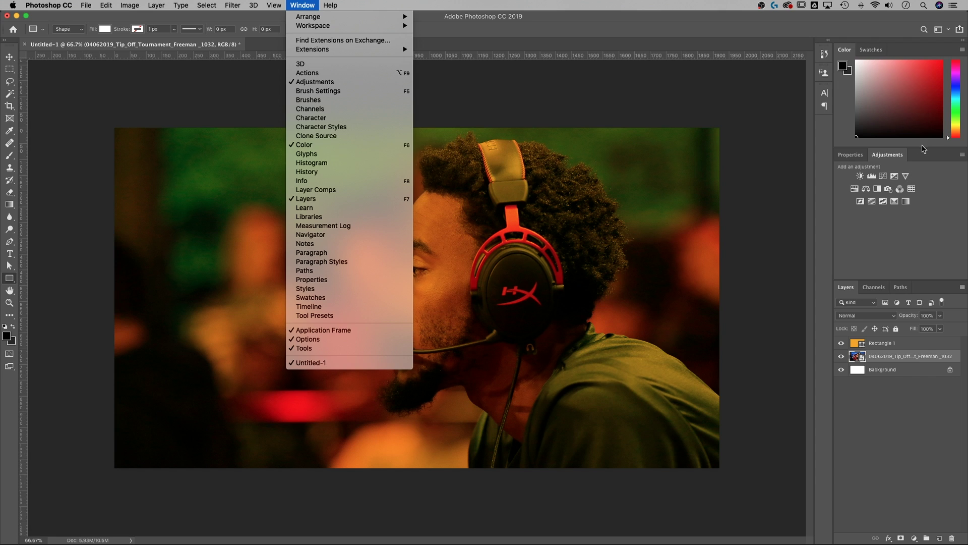
left_click(885, 162)
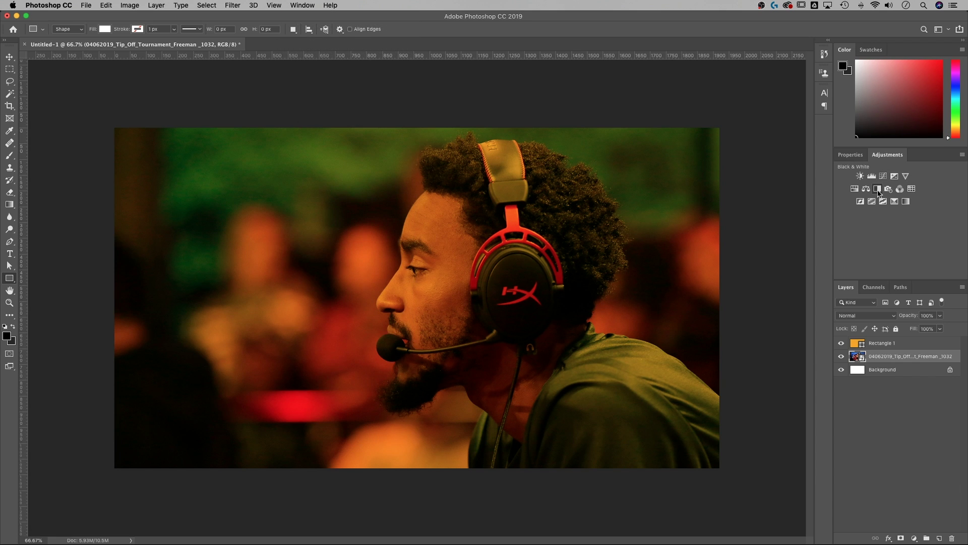
left_click(878, 189)
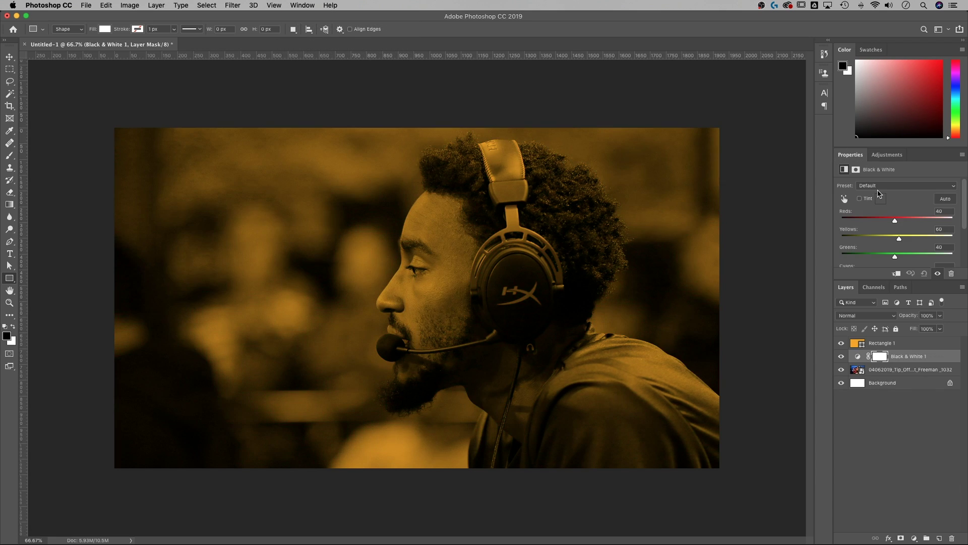
left_click_drag(900, 388, 899, 360)
left_click(898, 360, "alt")
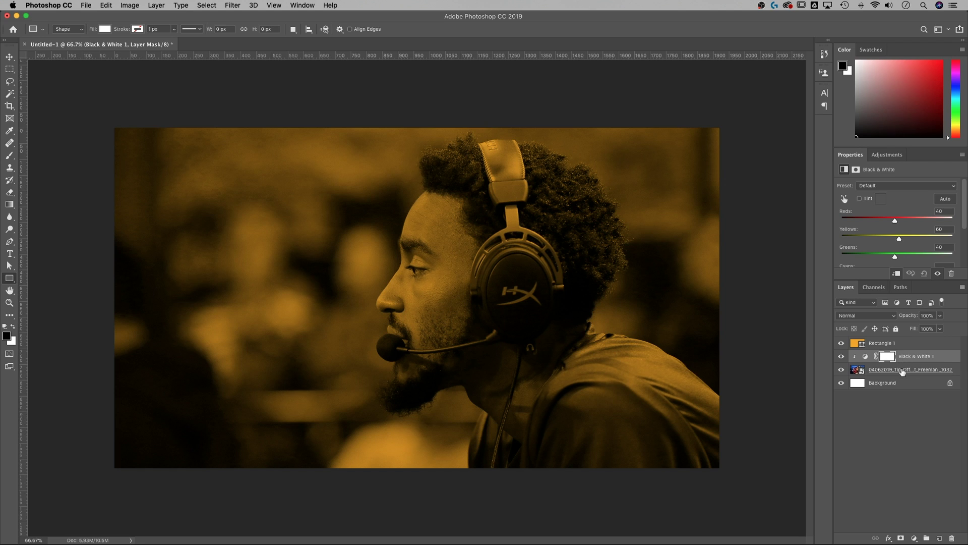
left_click(902, 371)
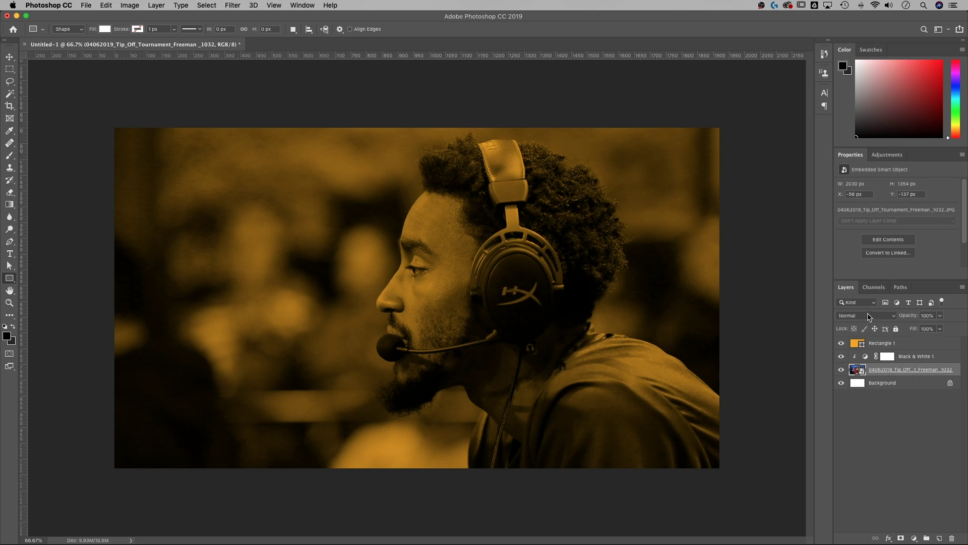
left_click(884, 156)
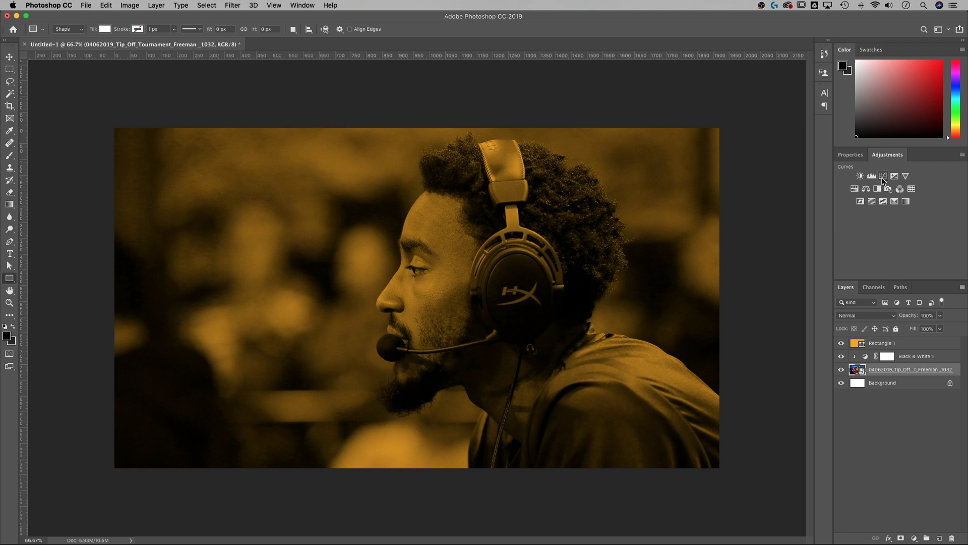
- Add Curves 1, lowering the highlight endpoint to output 212 and lifting input 36 to 82
left_click(883, 177)
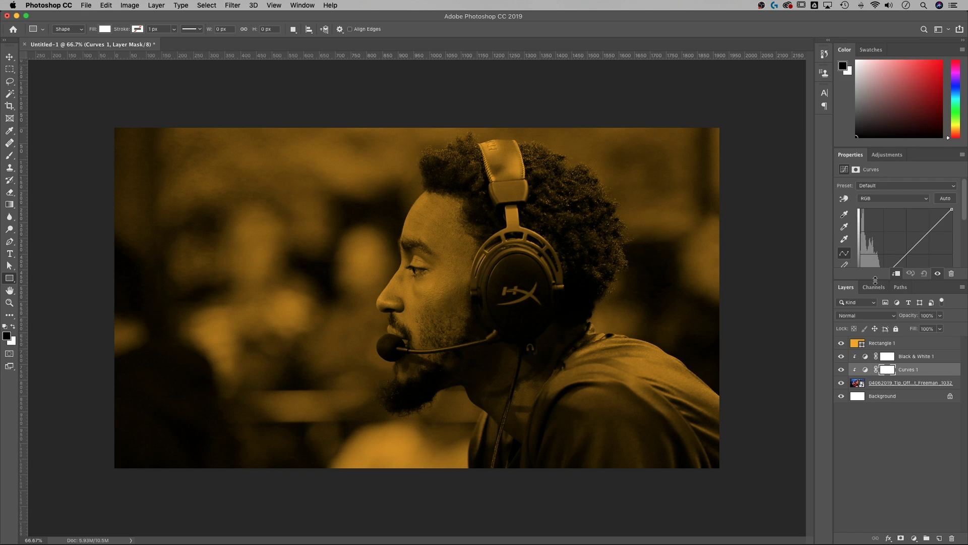
left_click_drag(873, 313, 868, 332)
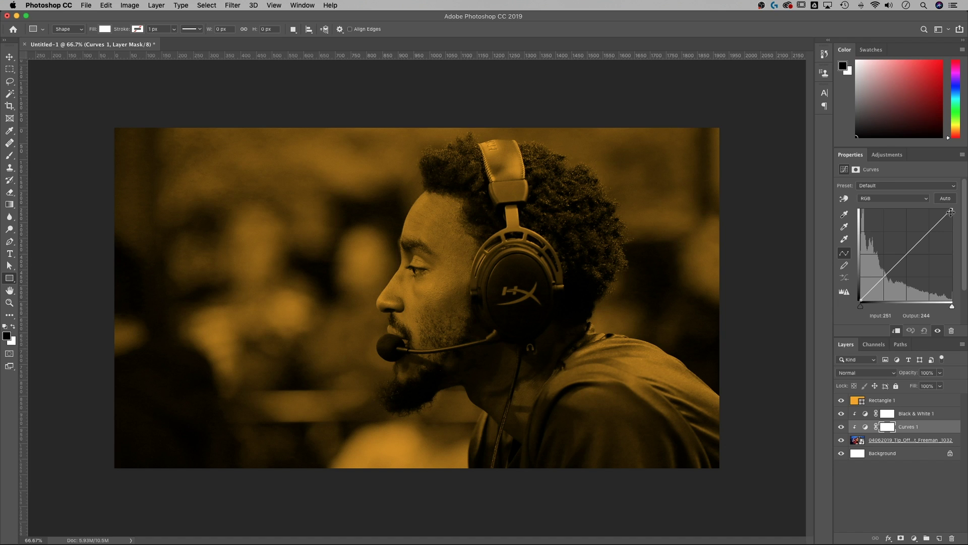
left_click(878, 283)
left_click_drag(877, 283, 876, 276)
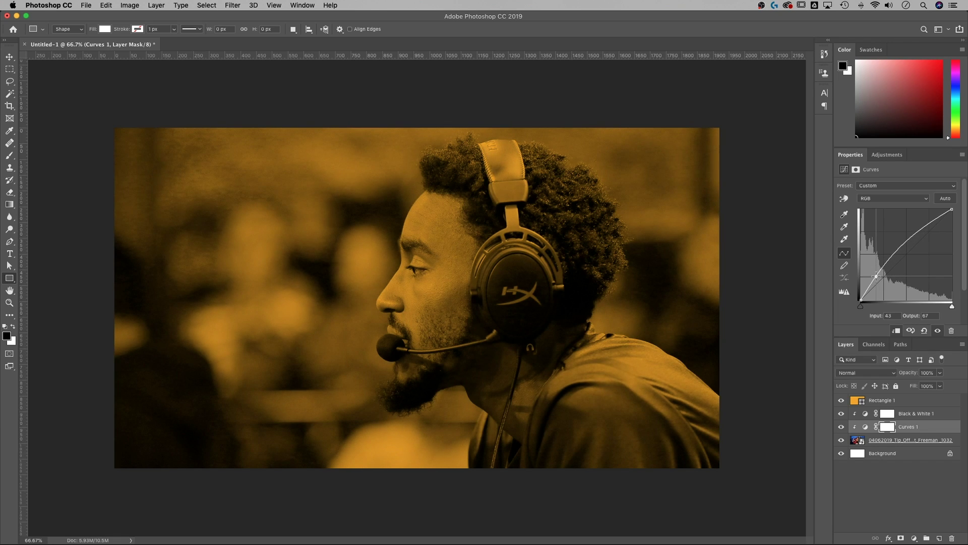
left_click(951, 209)
mouse_move(951, 210)
left_mouse_down()
mouse_move(956, 240)
mouse_move(951, 209)
left_mouse_up()
left_click_drag(876, 275, 873, 271)
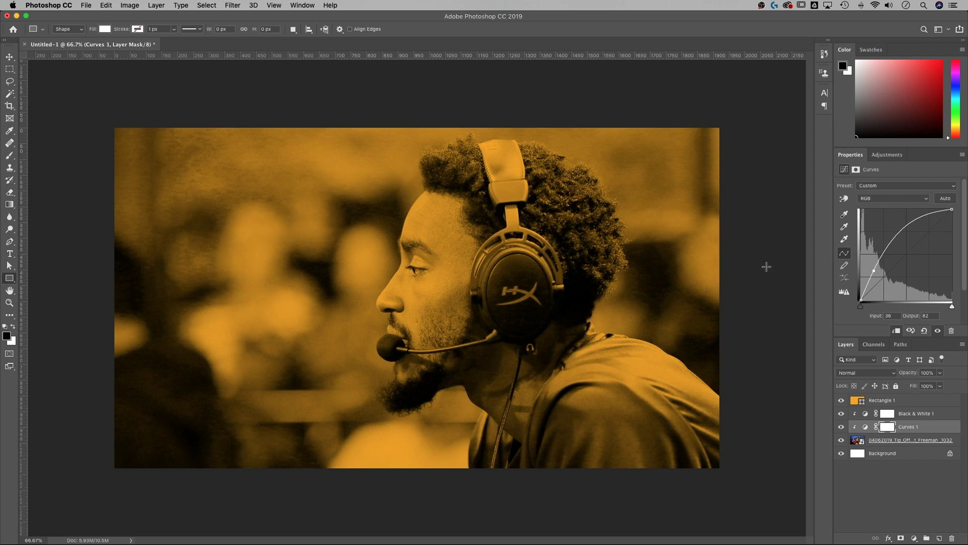
left_click(841, 401)
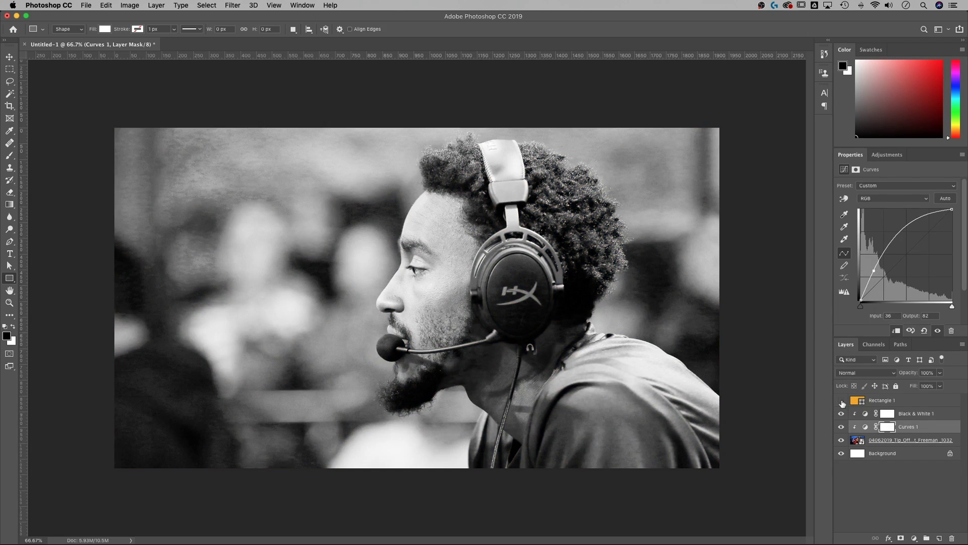
- Compare the tint by toggling and sliding Rectangle 1, restore it, and select the four tint layers
left_click(841, 400)
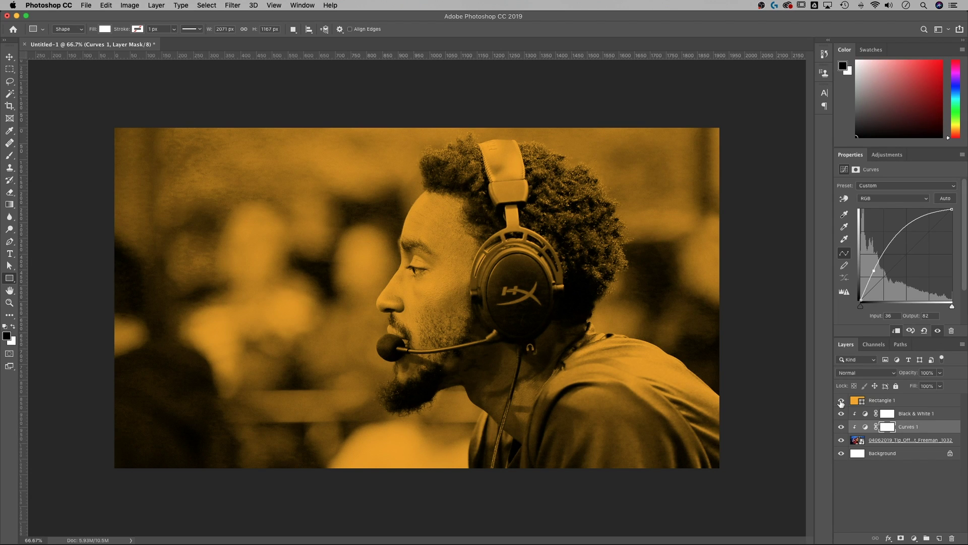
left_click(893, 403)
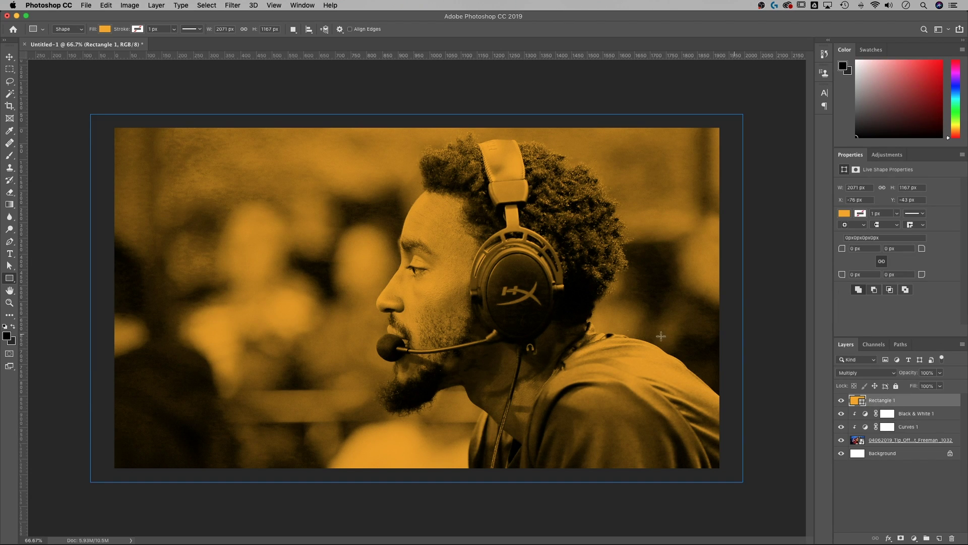
key("v")
left_click_drag(304, 276, 662, 273)
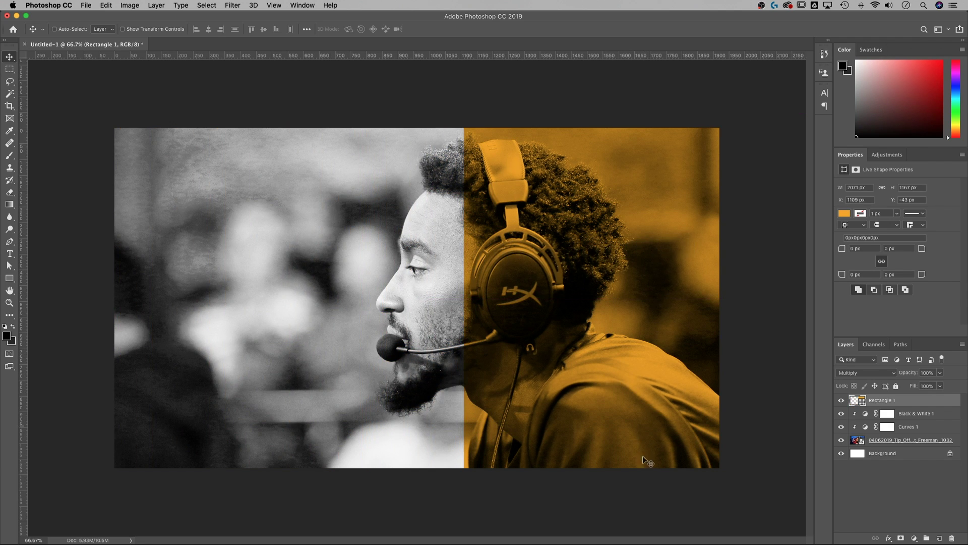
left_click(841, 413)
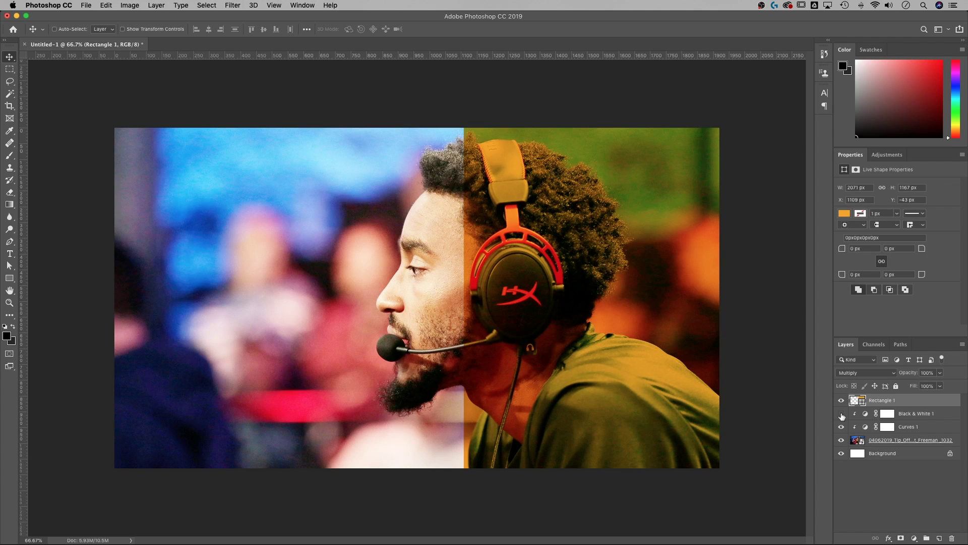
left_click(841, 413)
key("super+z")
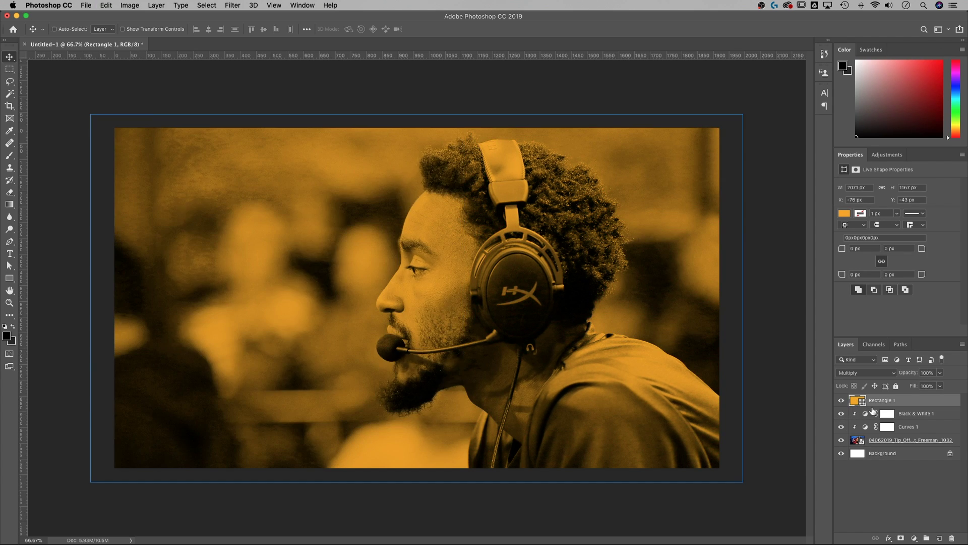
left_click(907, 440, "shift")
- Group the four selected layers into Group 1 and briefly inspect the photo's smart object
left_click(925, 538)
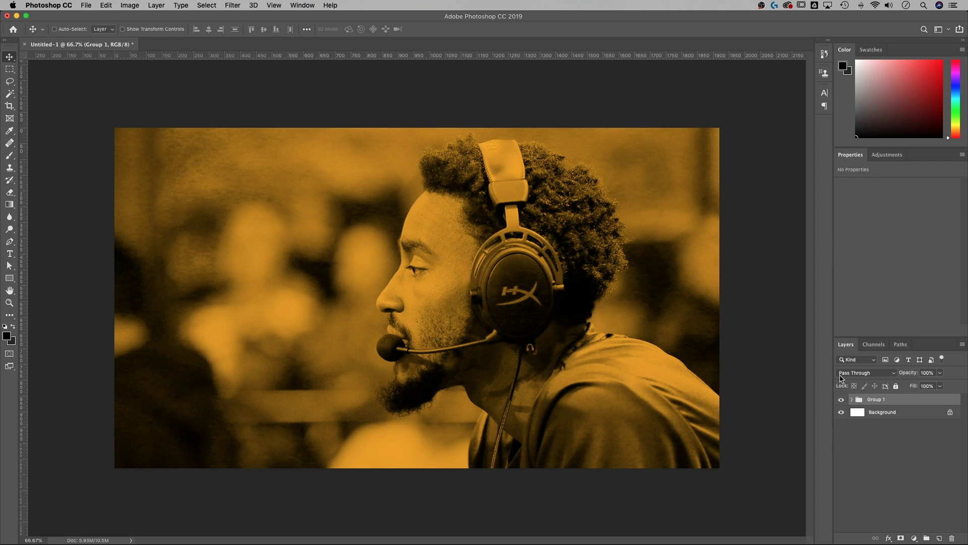
double_click(875, 456)
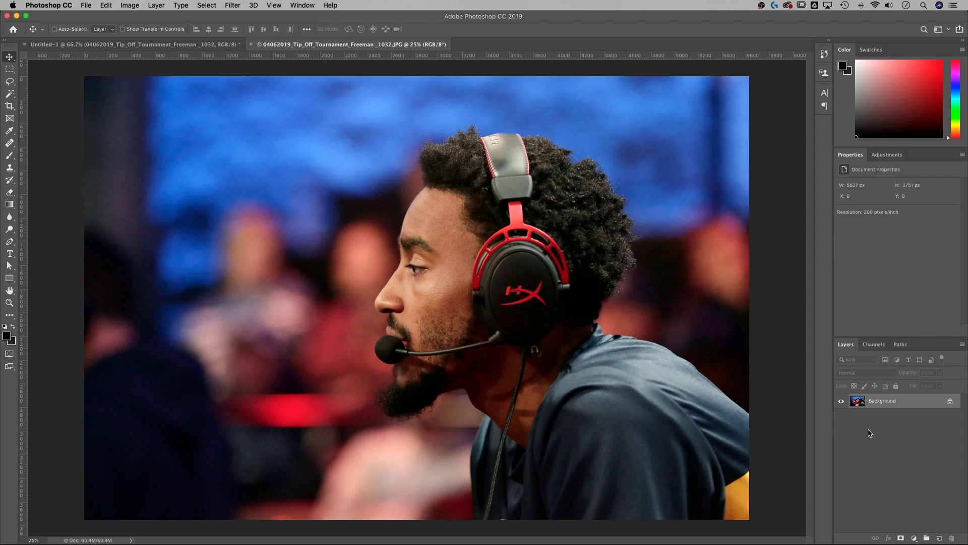
left_click(251, 44)
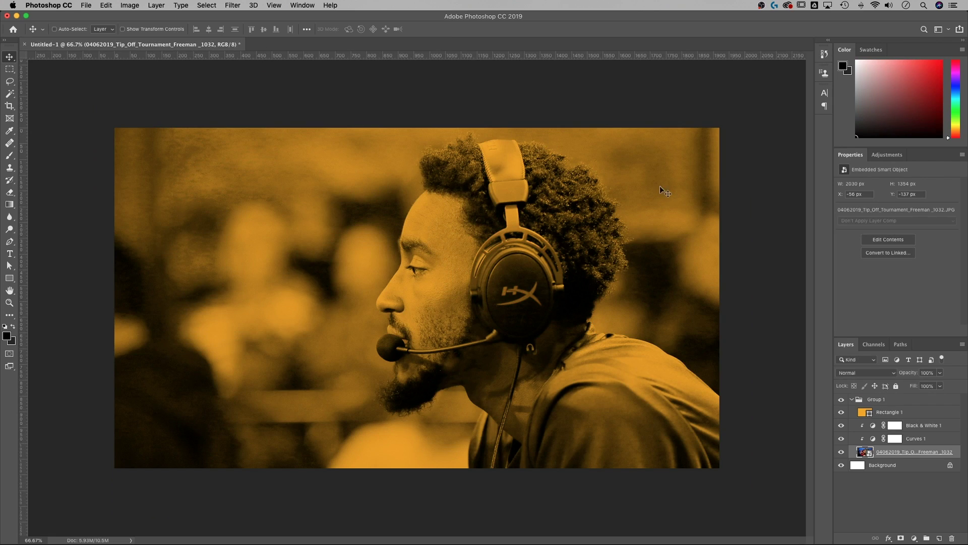
- Duplicate the photo layer, move the copy below Group 1, and hide Group 1
left_click_drag(881, 454, 879, 454)
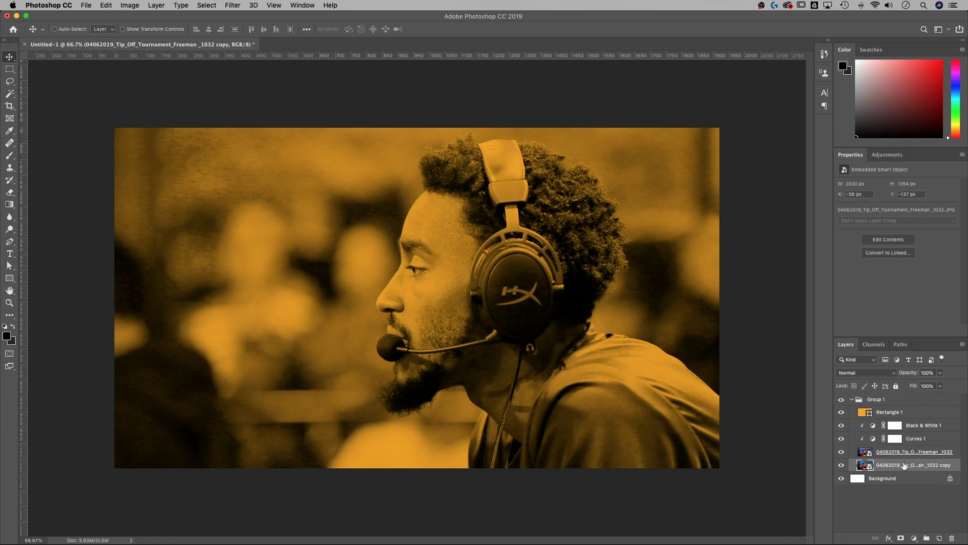
left_click(852, 399)
left_click(852, 399)
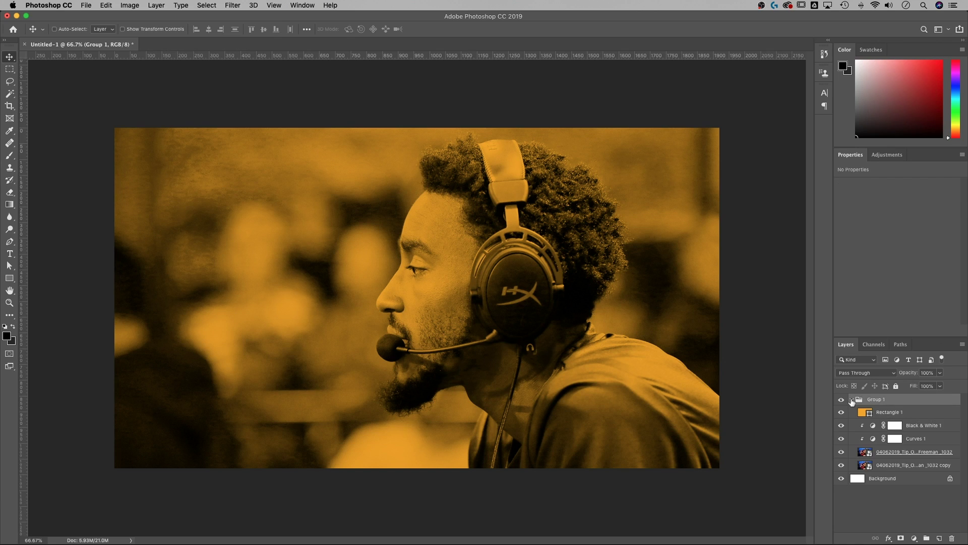
left_click_drag(880, 467, 873, 477)
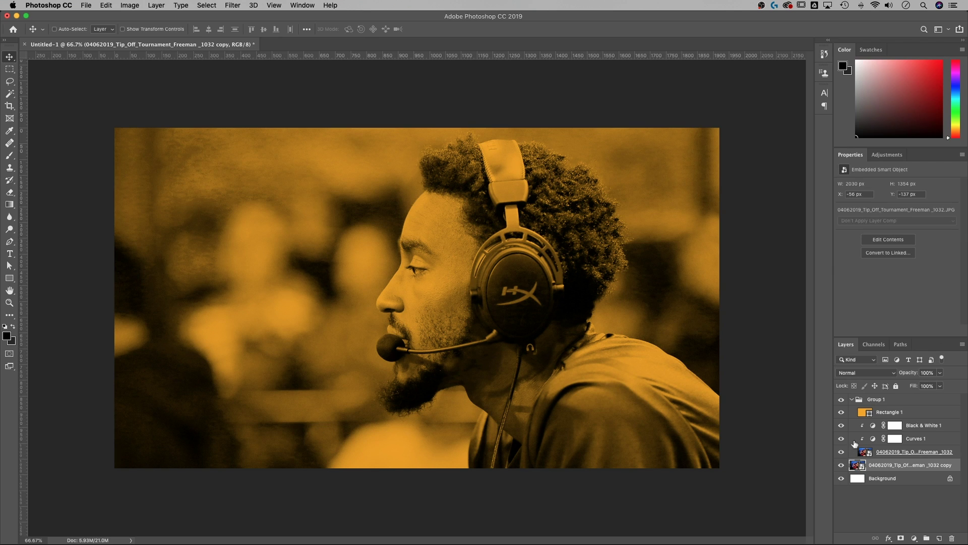
left_click(852, 399)
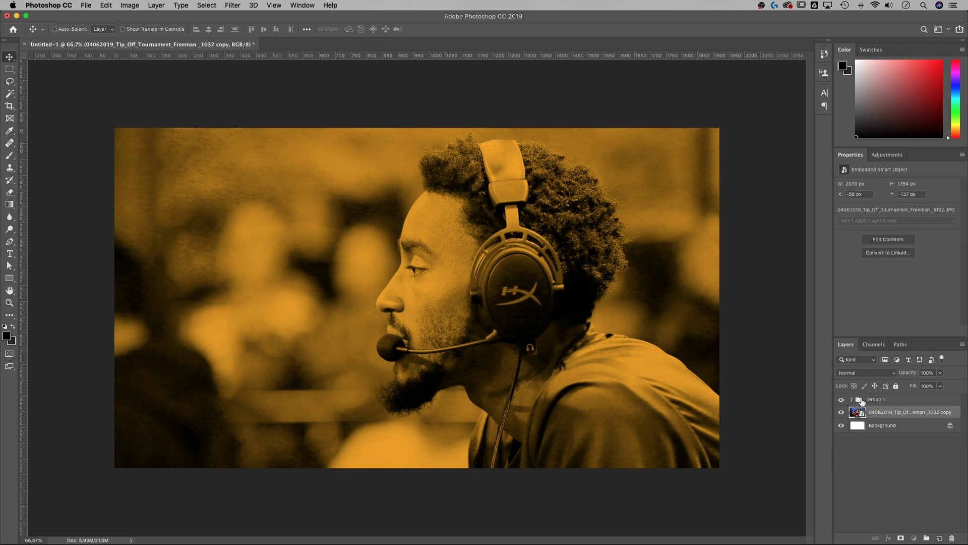
left_click(863, 401)
left_click(841, 400)
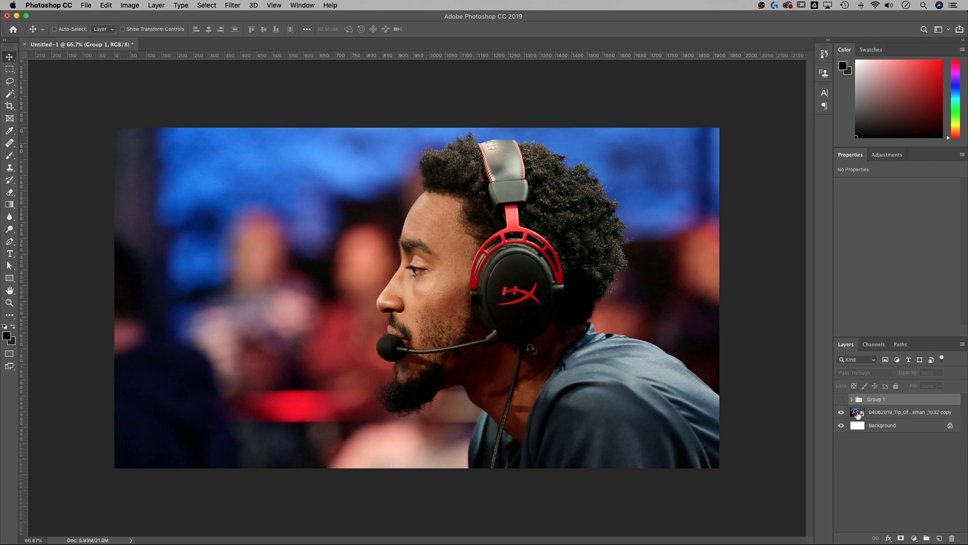
- Add a layer mask to Group 1 and set up a linear black-to-white gradient
left_click(841, 399)
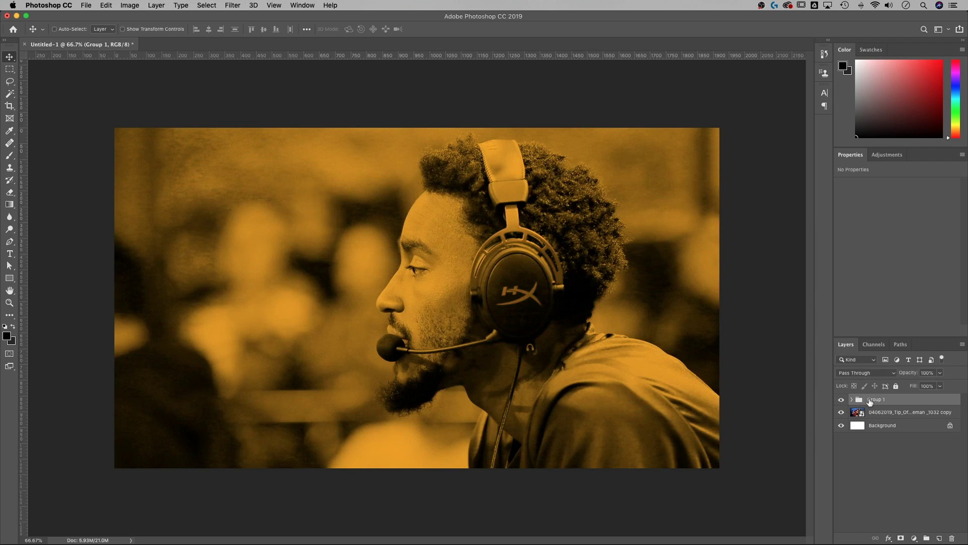
left_click(902, 537)
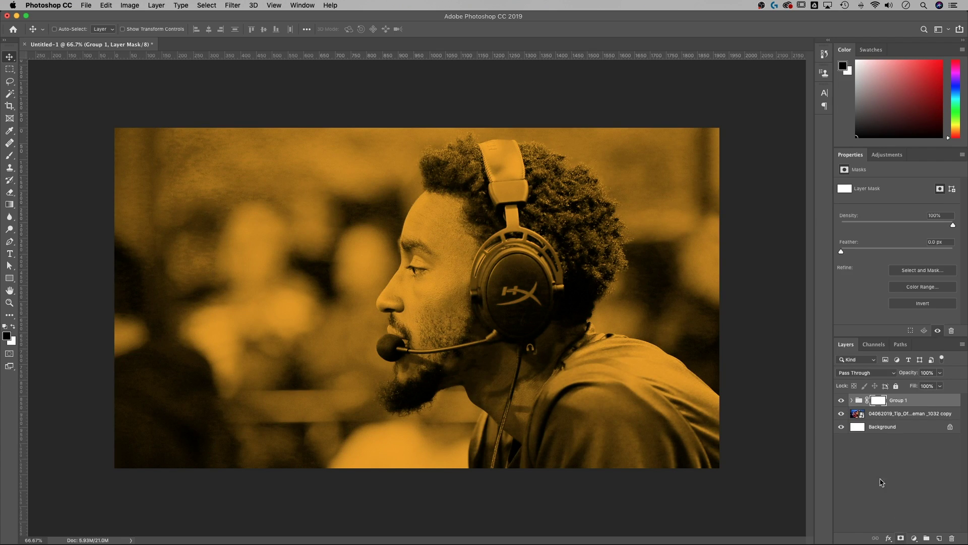
left_click(9, 204)
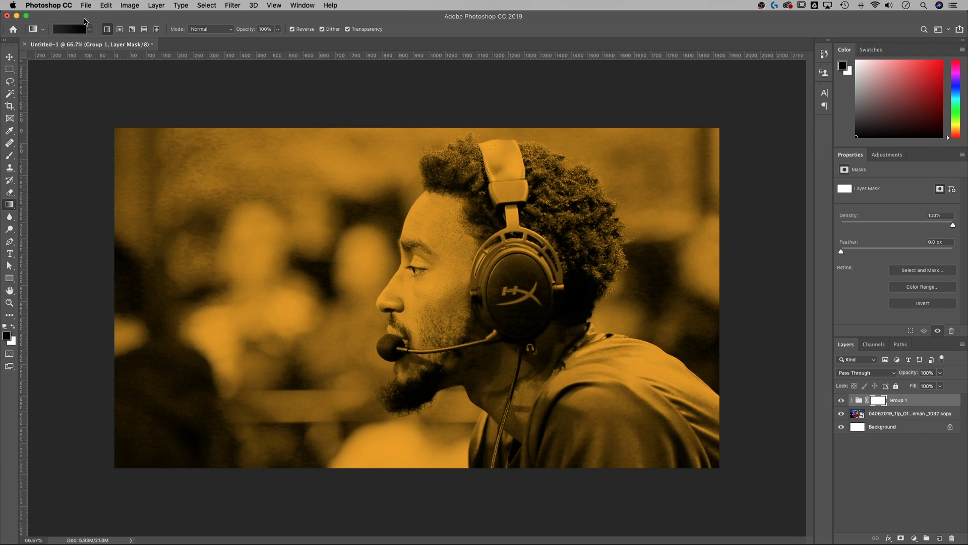
left_click(105, 29)
left_click(89, 29)
left_click(58, 46)
key("Return")
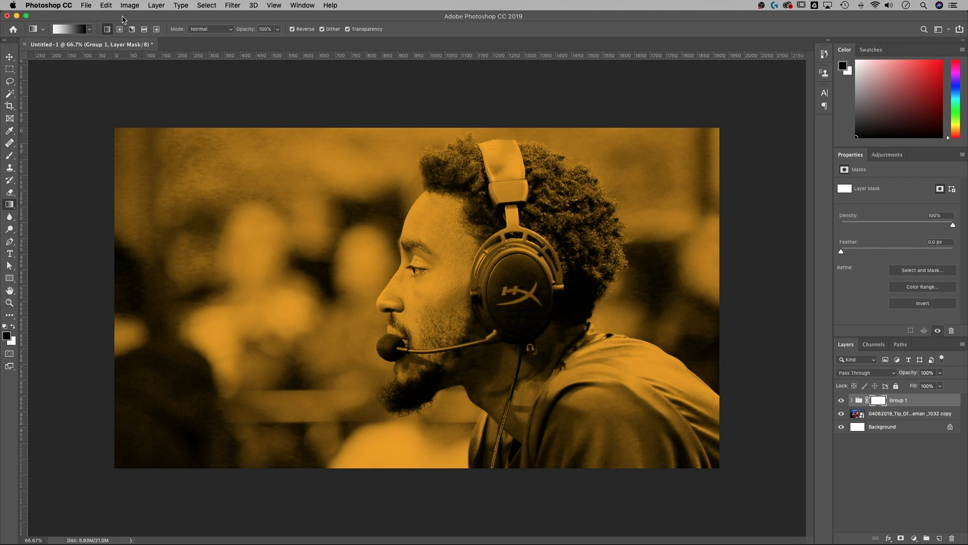
- Draw the mask gradient so the colour photo on the left fades into orange near the face
left_click_drag(426, 277, 411, 291)
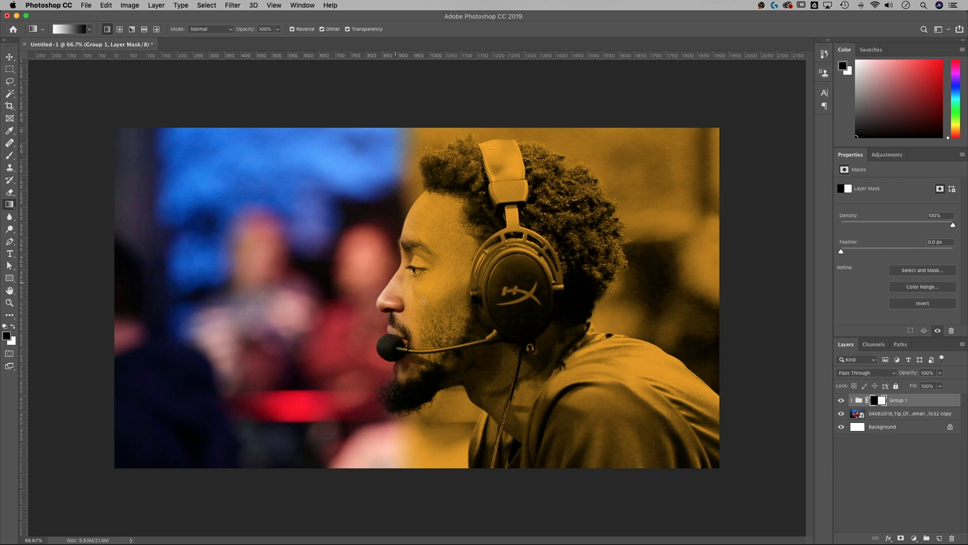
key("super+z")
left_click_drag(486, 286, 411, 290)
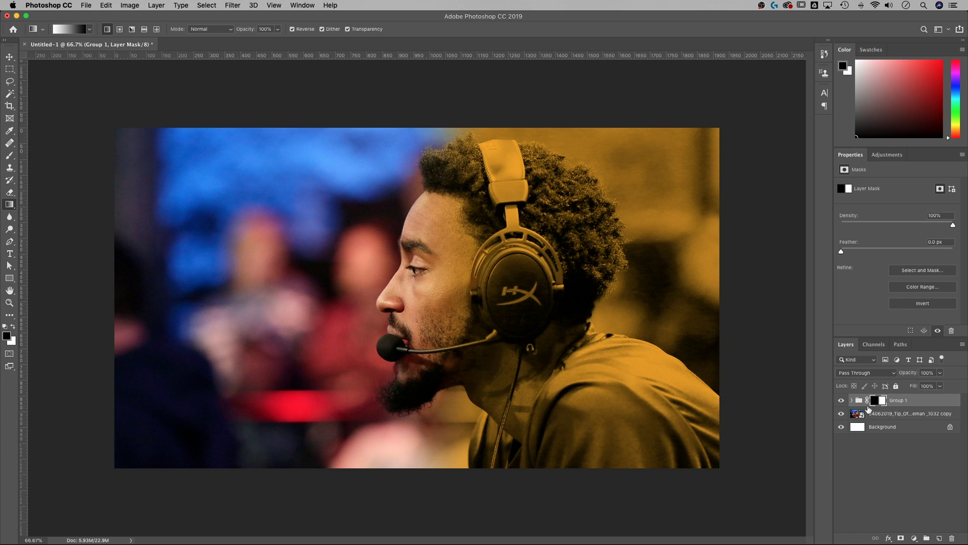
- Toggle visibility of the Background, photo copy and Group 1 to compare the results
left_click(851, 401)
left_click(851, 401)
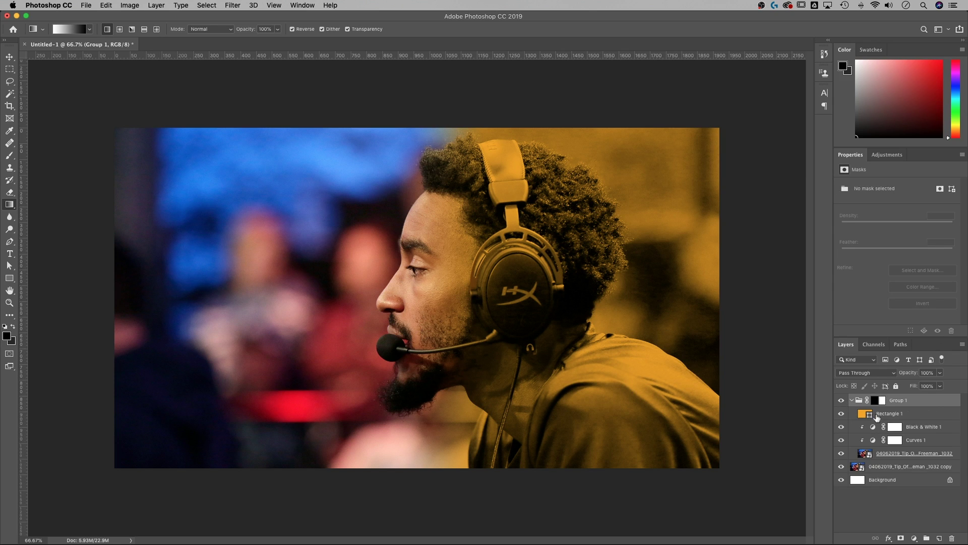
left_click(882, 402)
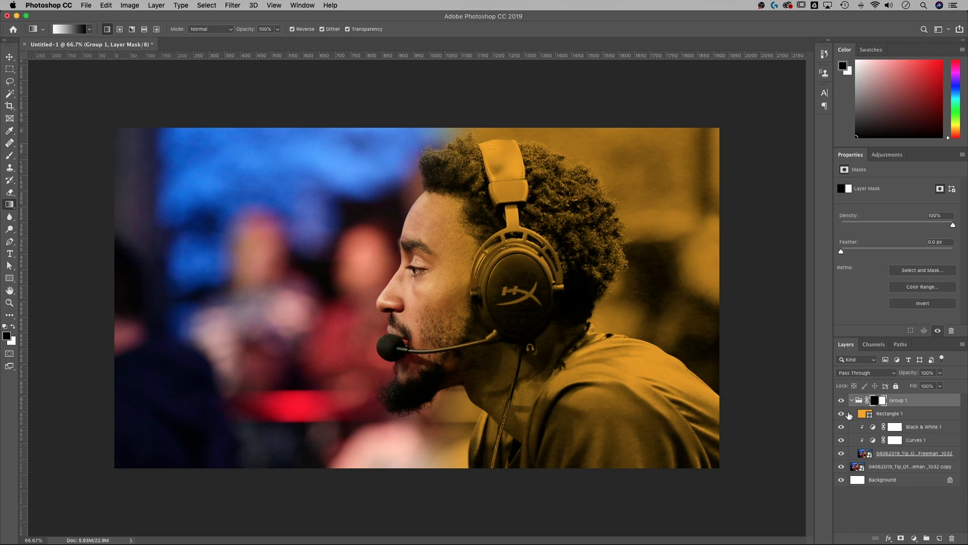
left_click(851, 400)
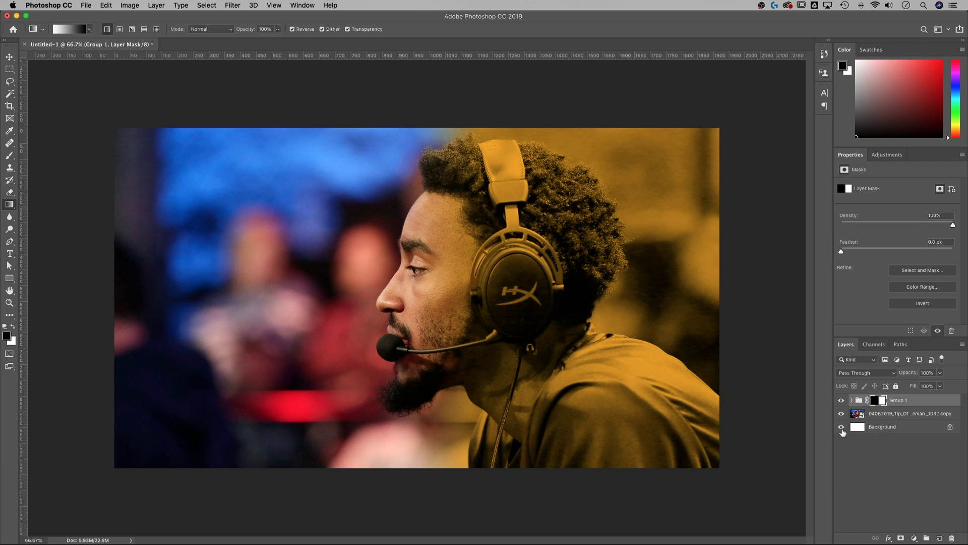
left_click(841, 427)
left_click(841, 413)
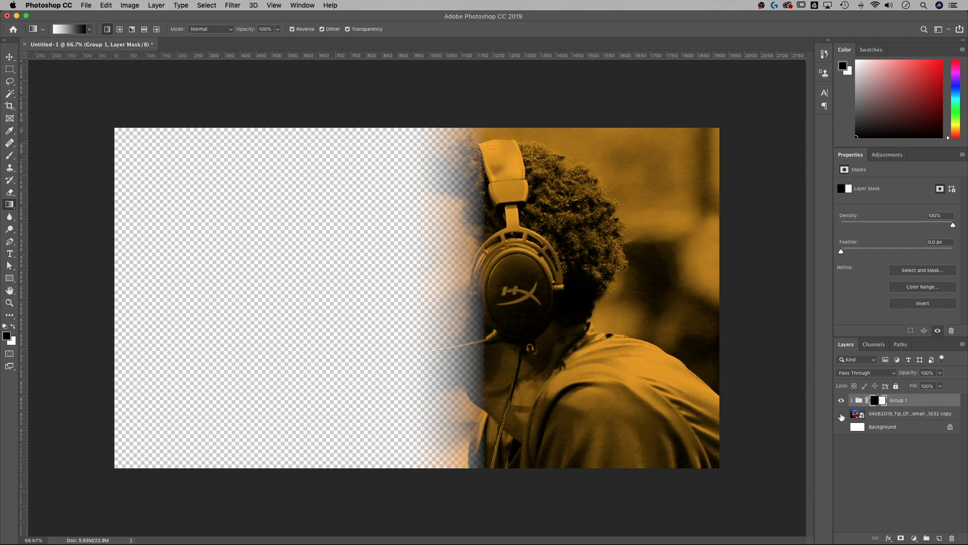
left_click(841, 414)
left_click(867, 416)
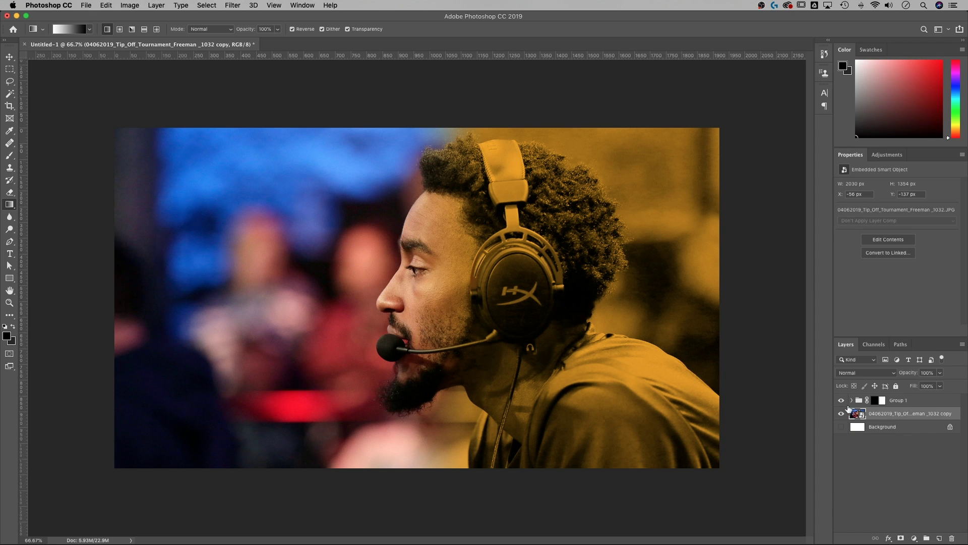
left_click(842, 400)
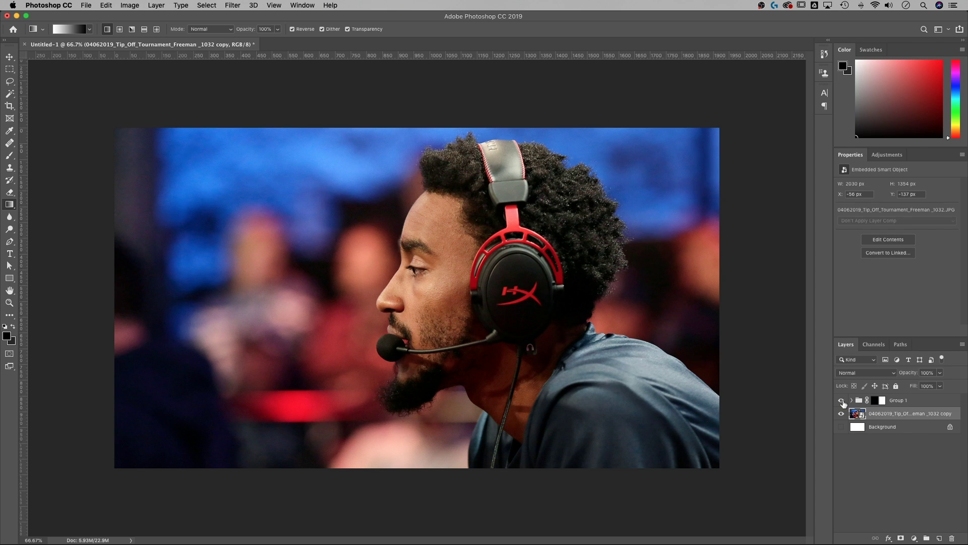
left_click(841, 401)
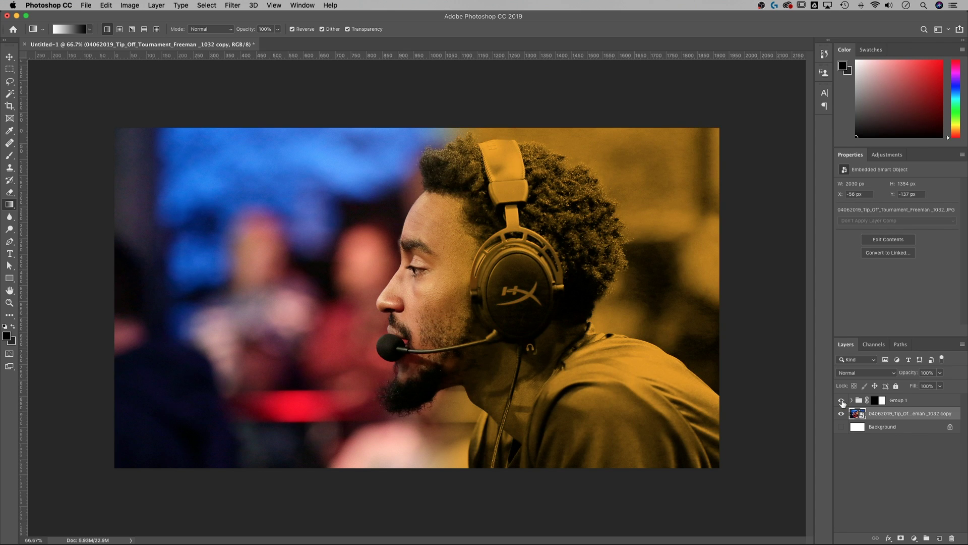
- Disable Group 1's mask, then delete the duplicate photo layer and the unlocked Background layer
left_click(875, 401, "shift")
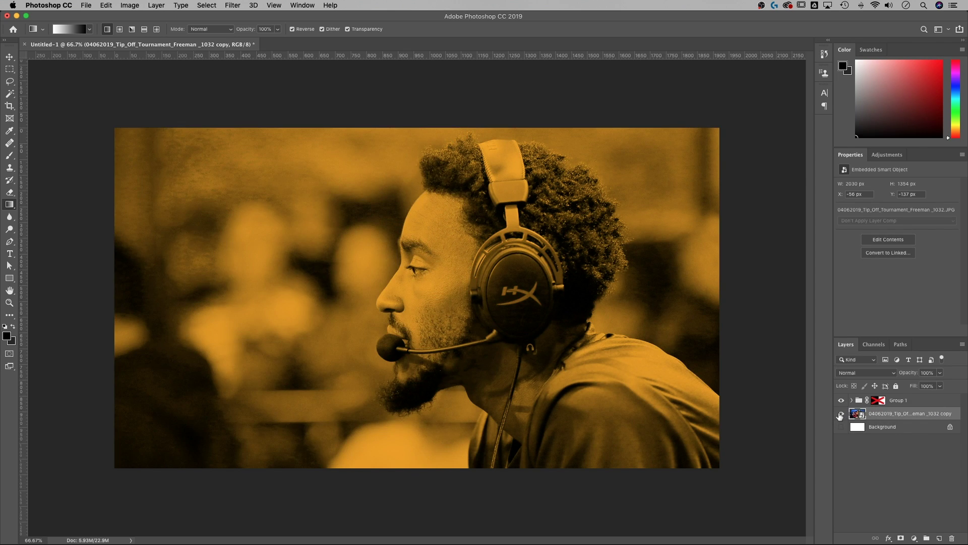
left_click(841, 414)
left_click(852, 401)
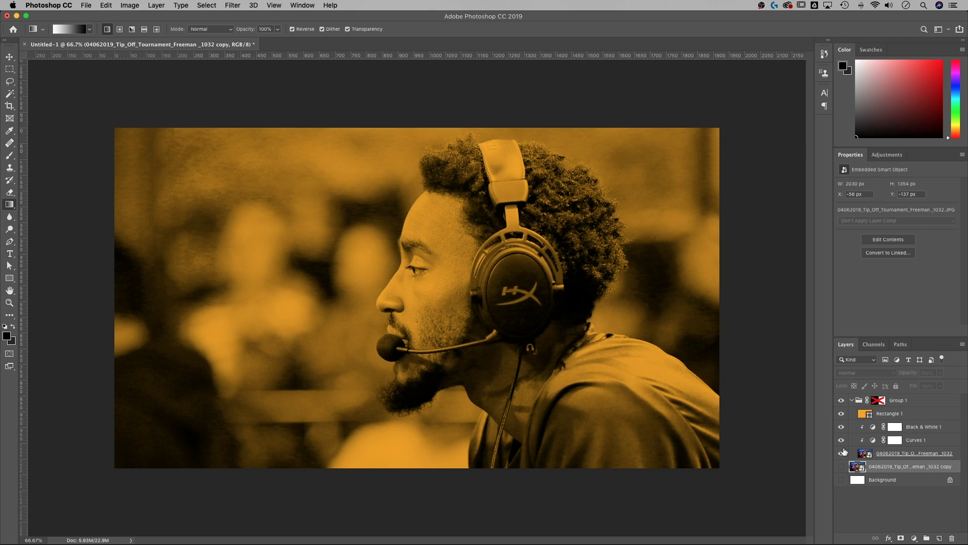
left_click(884, 453)
left_click(883, 466)
key("Delete")
left_click(950, 466)
key("Delete")
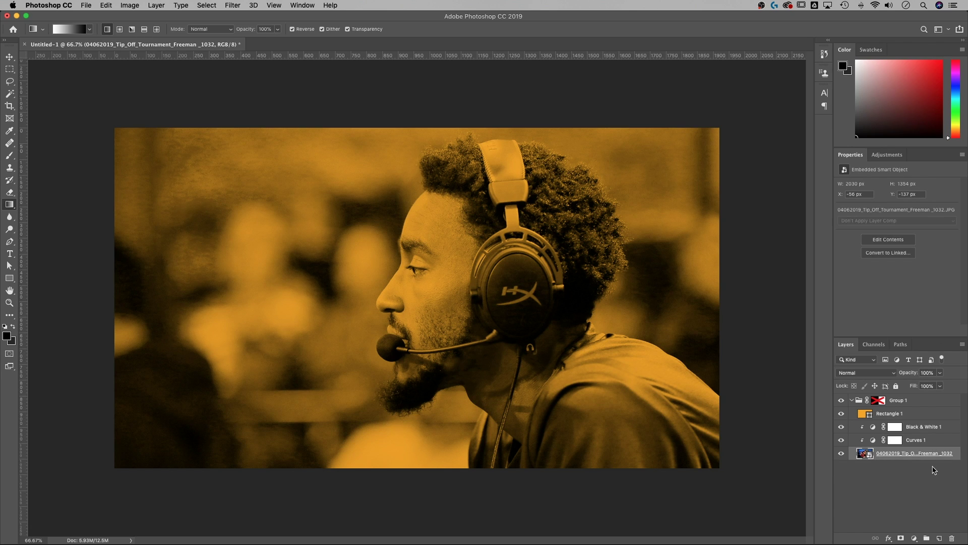
left_click(881, 413)
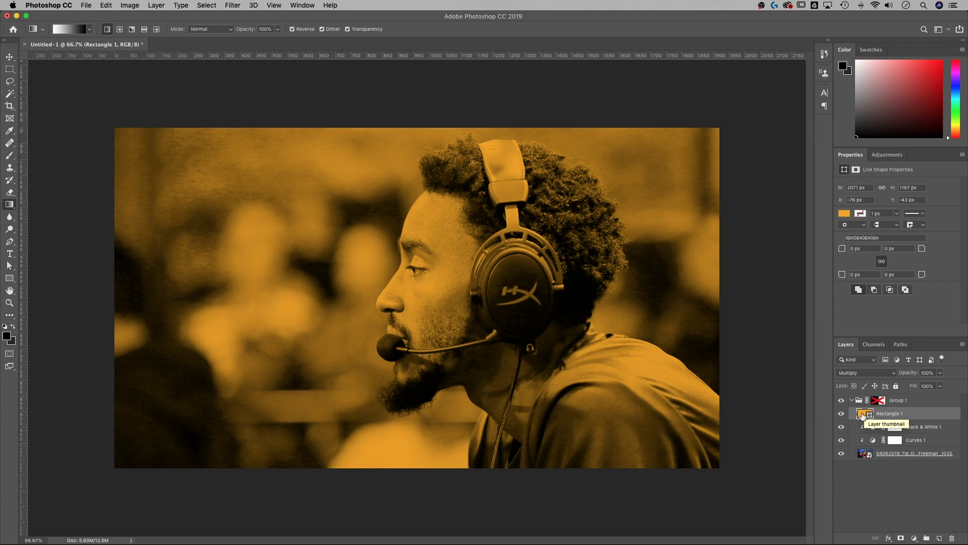
- Change Rectangle 1's fill from orange to dark navy blue #081041
double_click(863, 415)
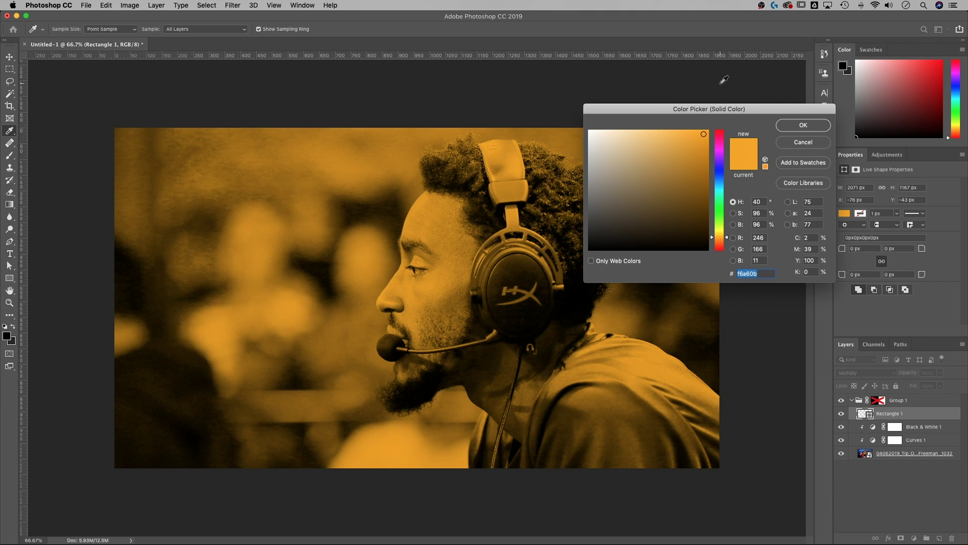
left_click_drag(726, 104, 724, 103)
left_click_drag(722, 188, 721, 173)
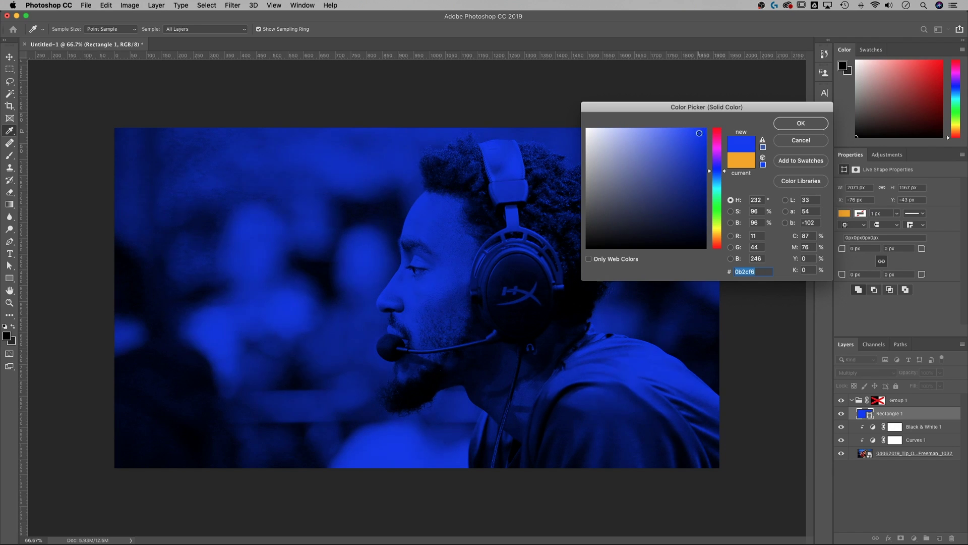
left_click_drag(698, 132, 693, 216)
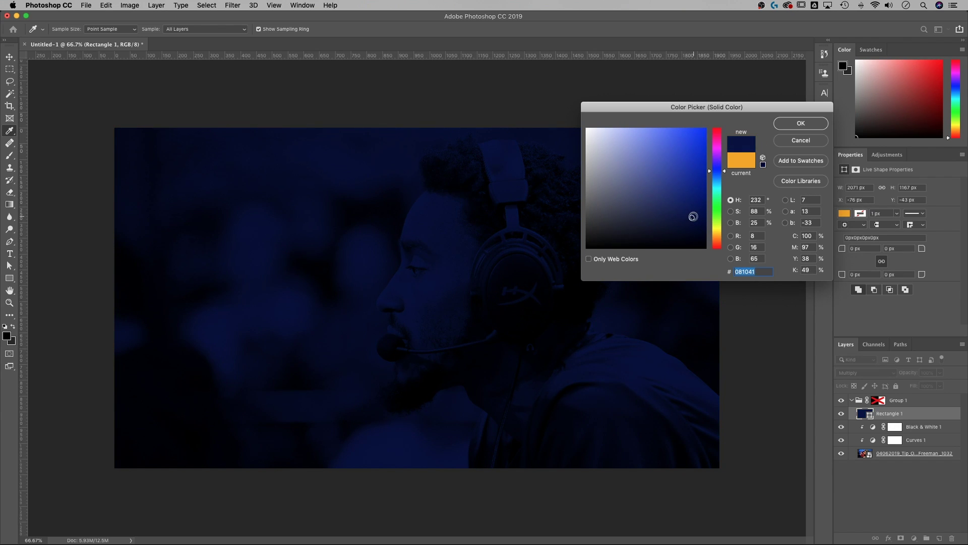
left_click(801, 123)
key("g")
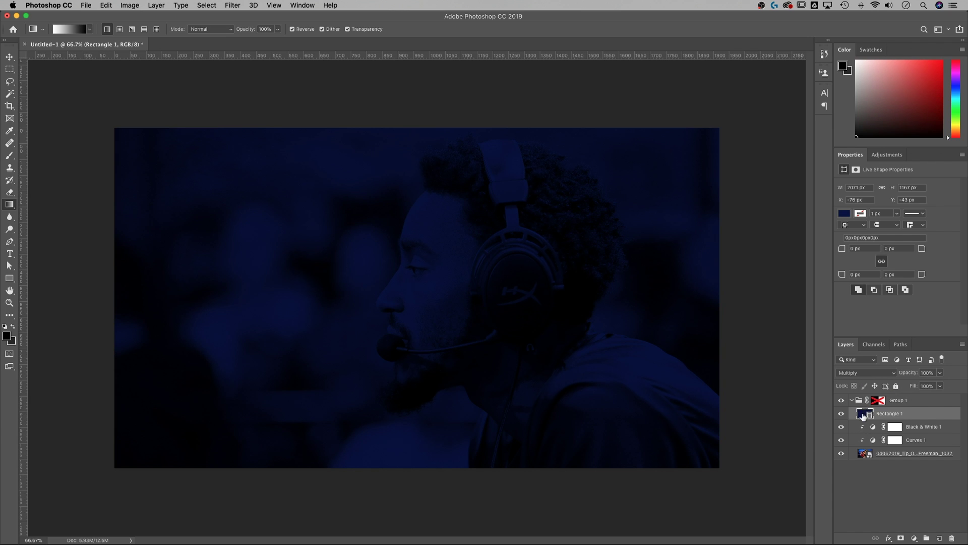
left_click(860, 378)
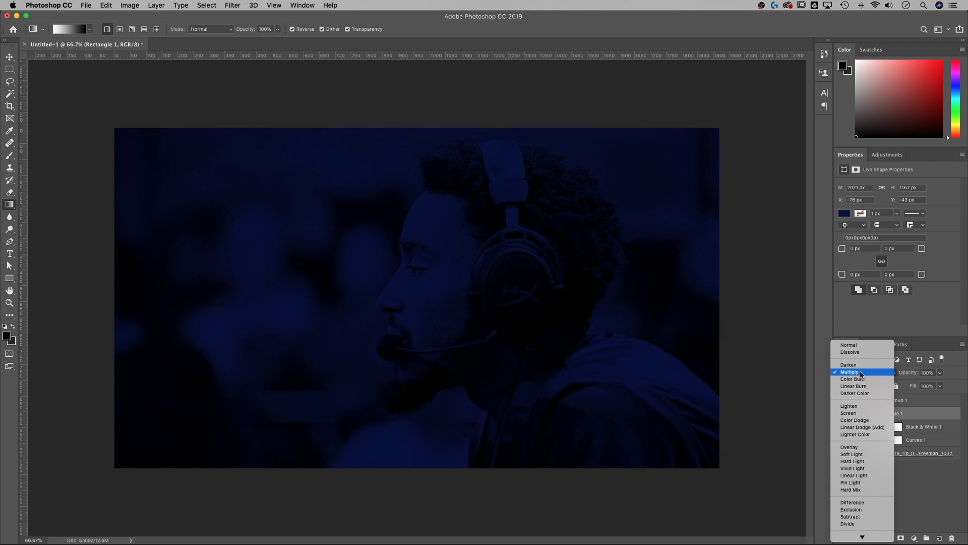
- Keep Rectangle 1 in Multiply blending and reconfirm its #081041 navy fill unchanged
left_click(861, 374)
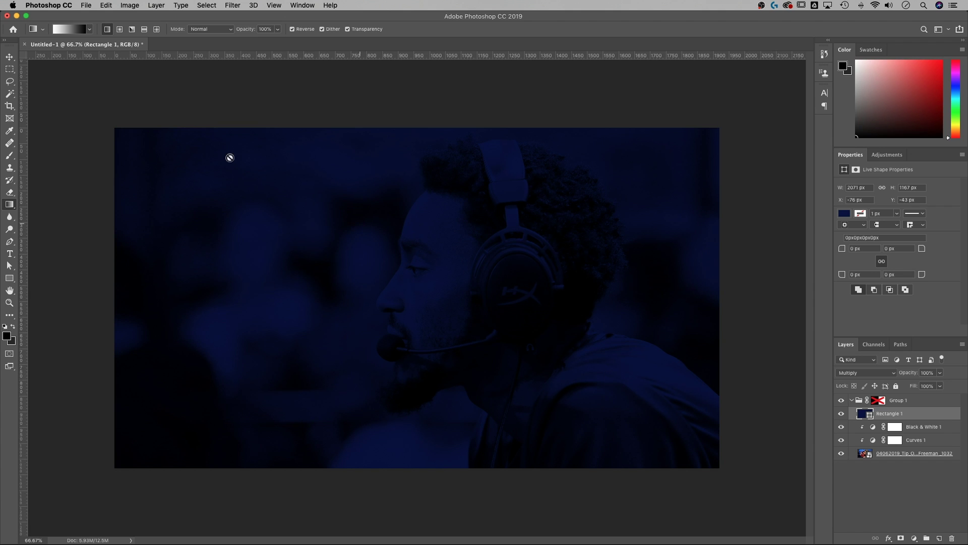
left_click(9, 57)
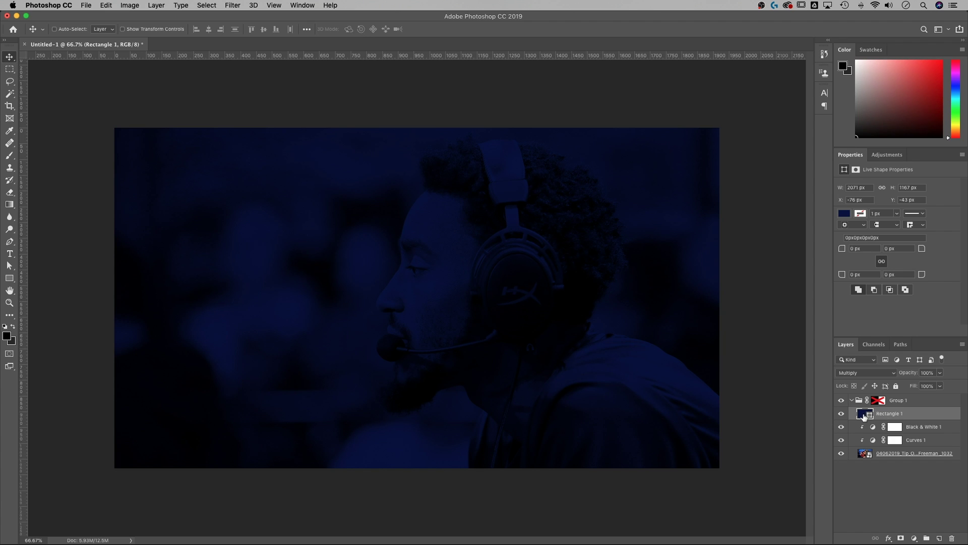
double_click(864, 415)
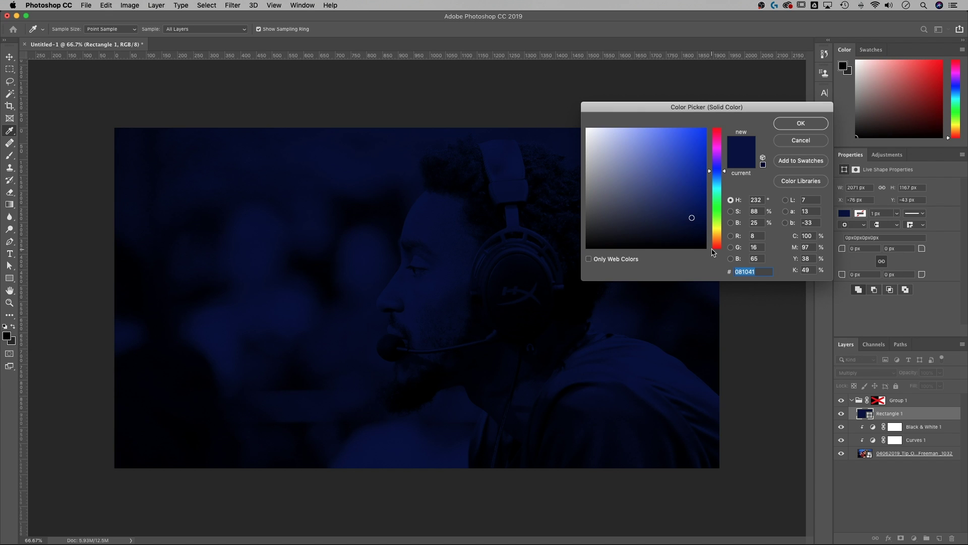
left_click(792, 127)
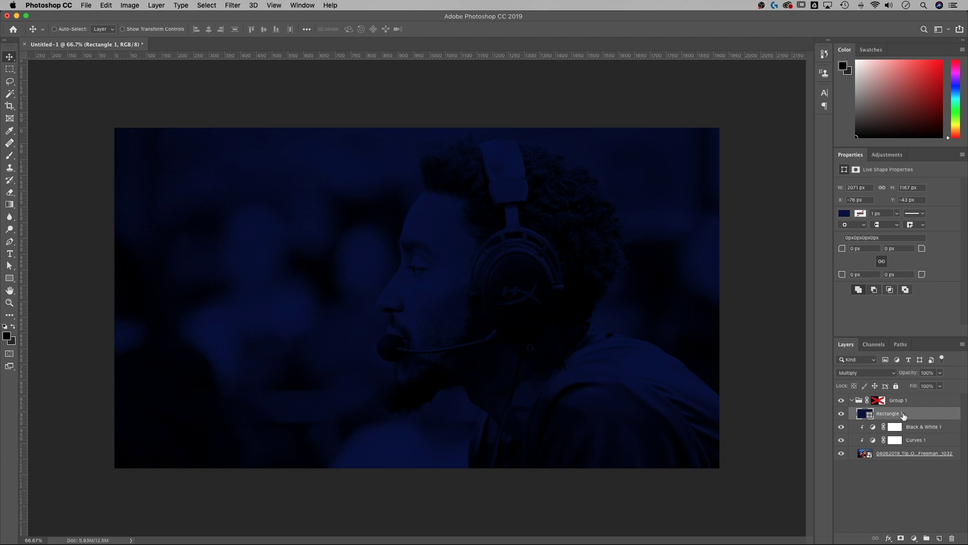
- Duplicate the navy rectangle layer with Alt-drag, creating Rectangle 1 copy
left_click_drag(904, 416, 880, 421)
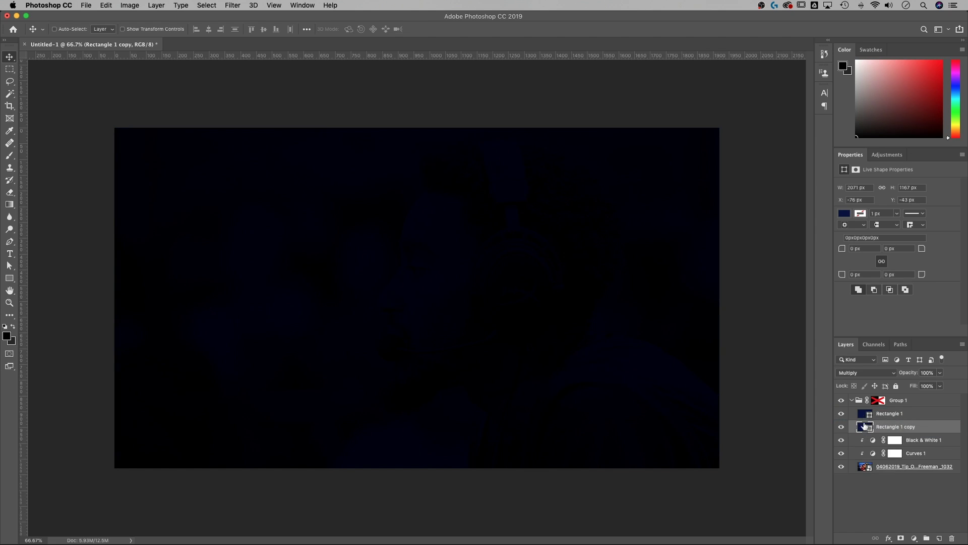
left_click(862, 415)
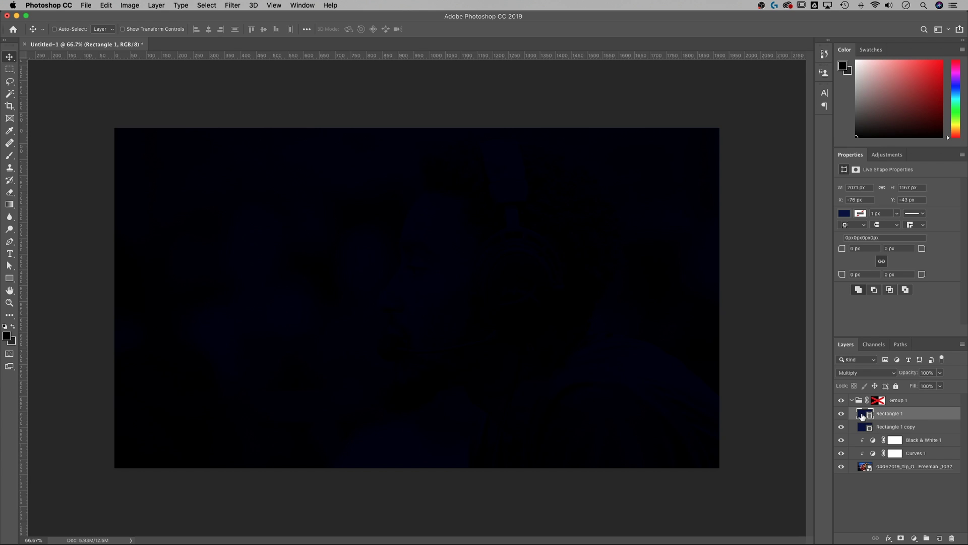
double_click(862, 416)
left_click(799, 145)
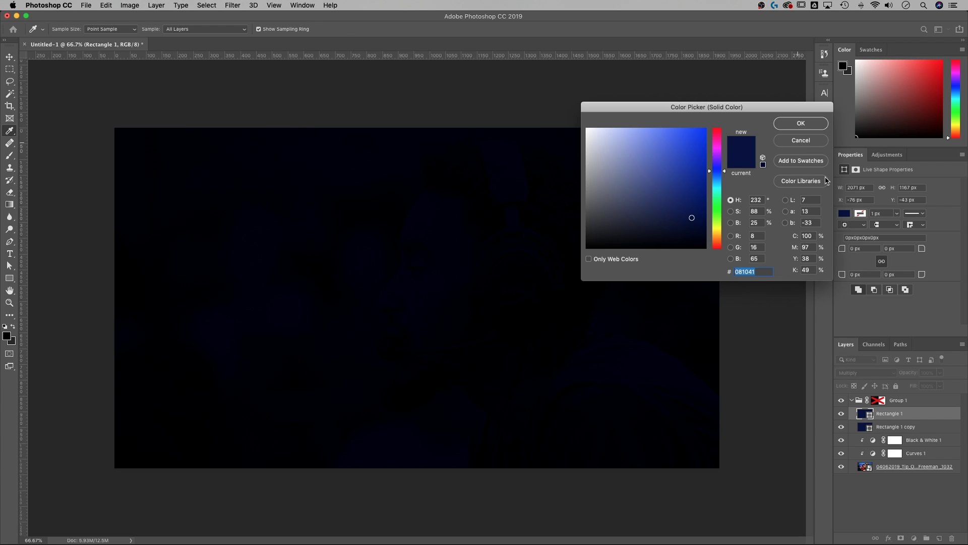
- Set Rectangle 1 to Screen blending and move Rectangle 1 copy above it
left_click(868, 373)
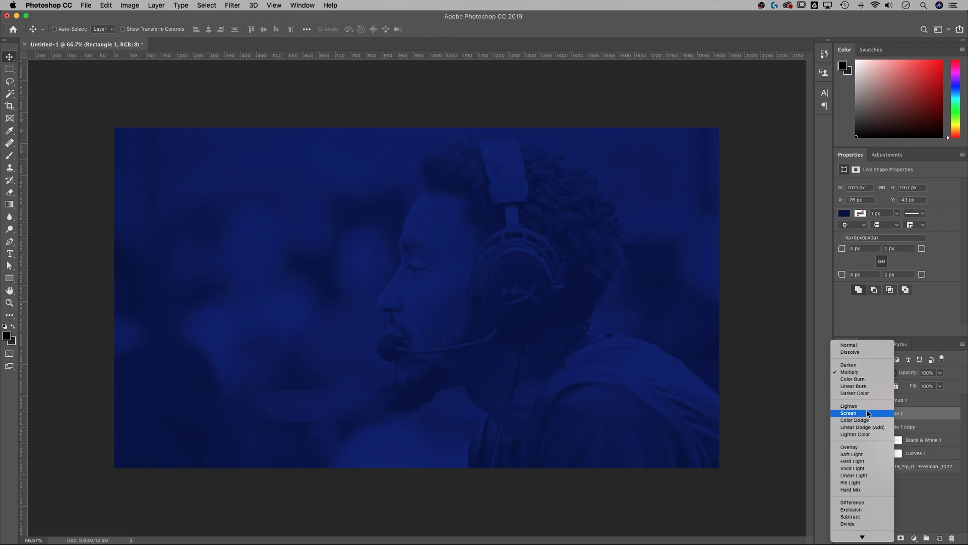
left_click(868, 414)
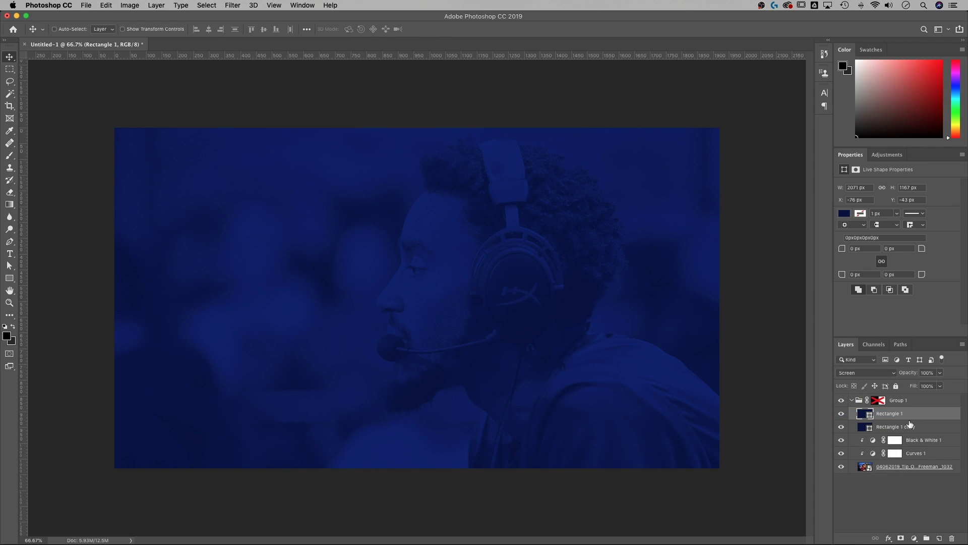
left_click(909, 426)
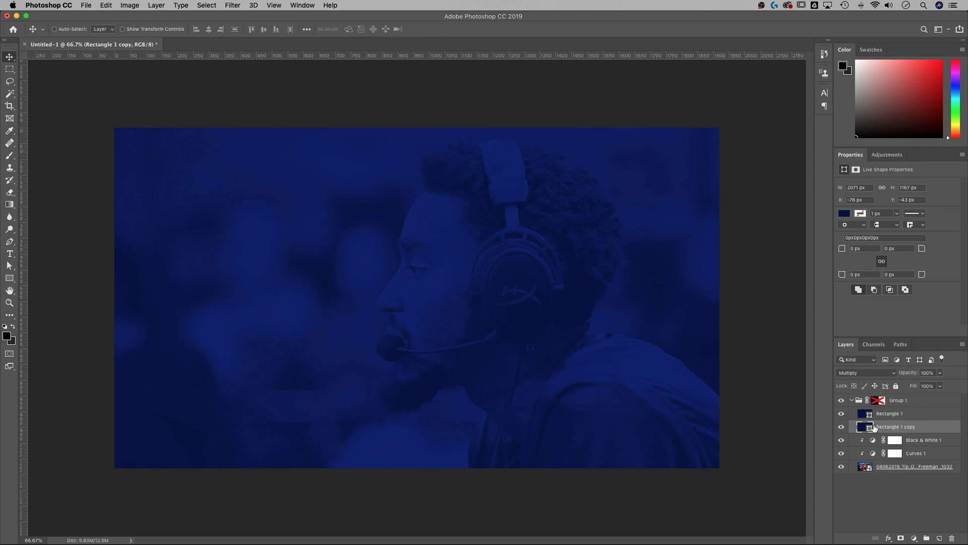
left_click_drag(874, 428, 879, 410)
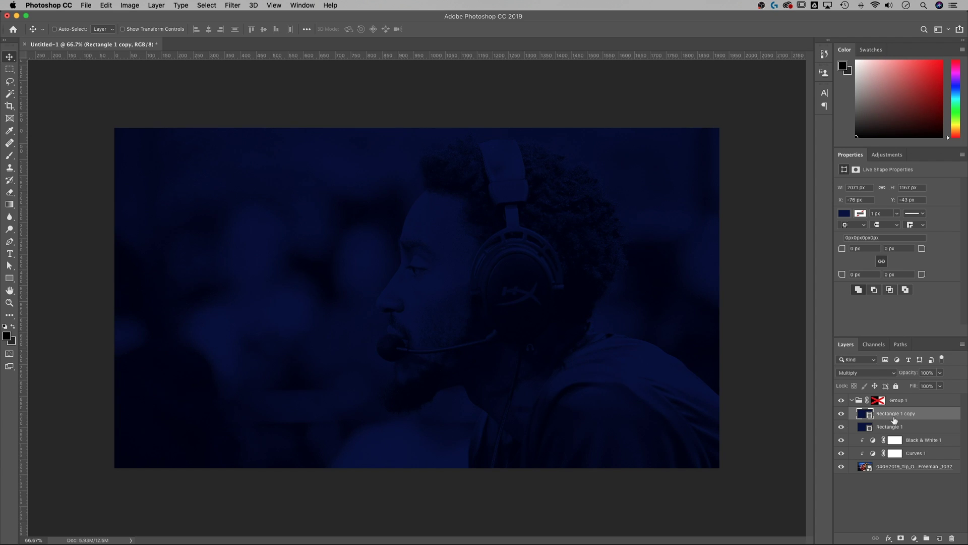
left_click(927, 372)
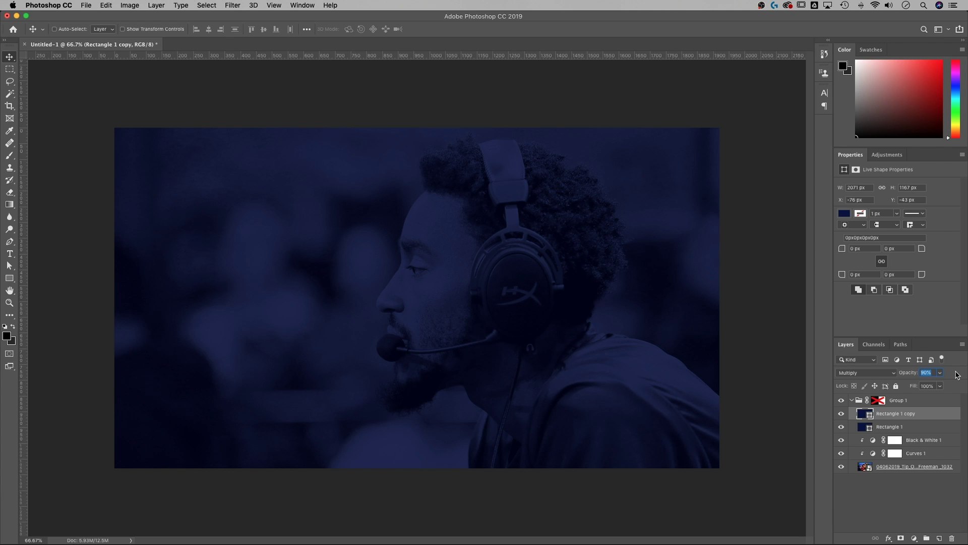
- Lower Rectangle 1 copy's opacity to about 85% after trying 80, 70, 90 and 98%
key("shift+Down")
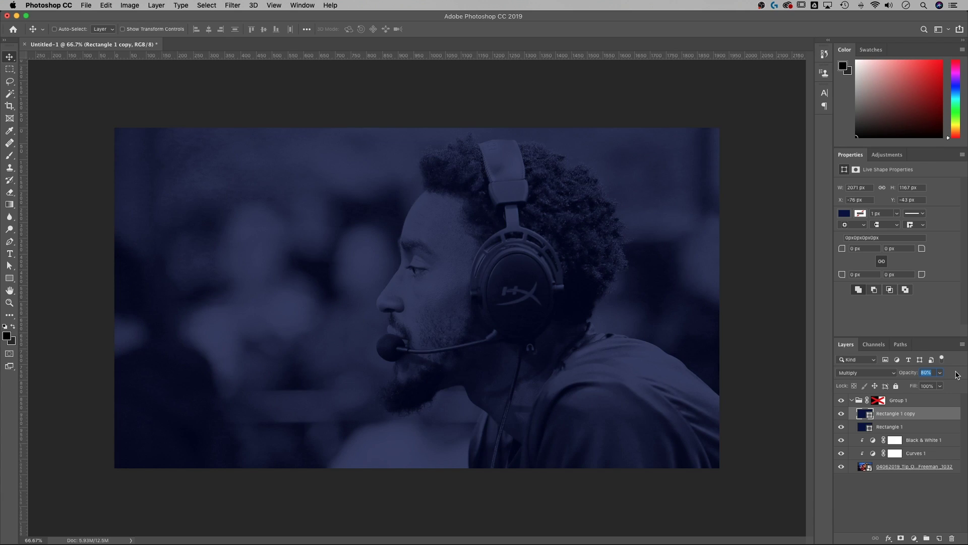
key("shift+Down")
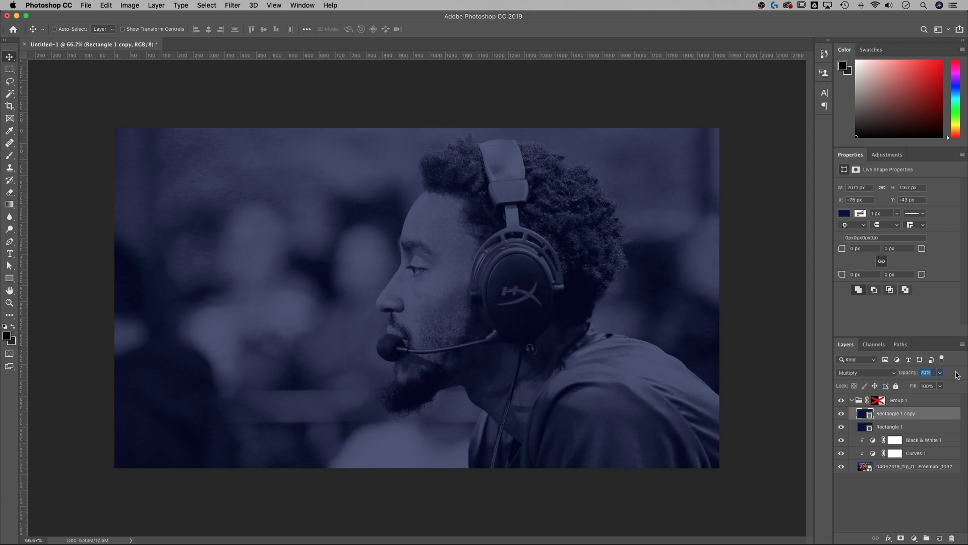
key("shift+Up")
key("shift+Up")
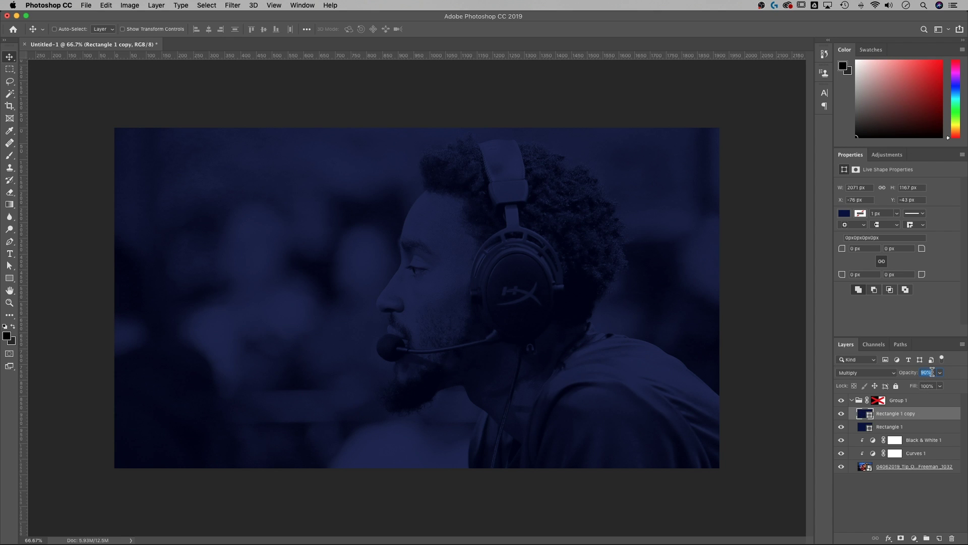
type("98")
key("Return")
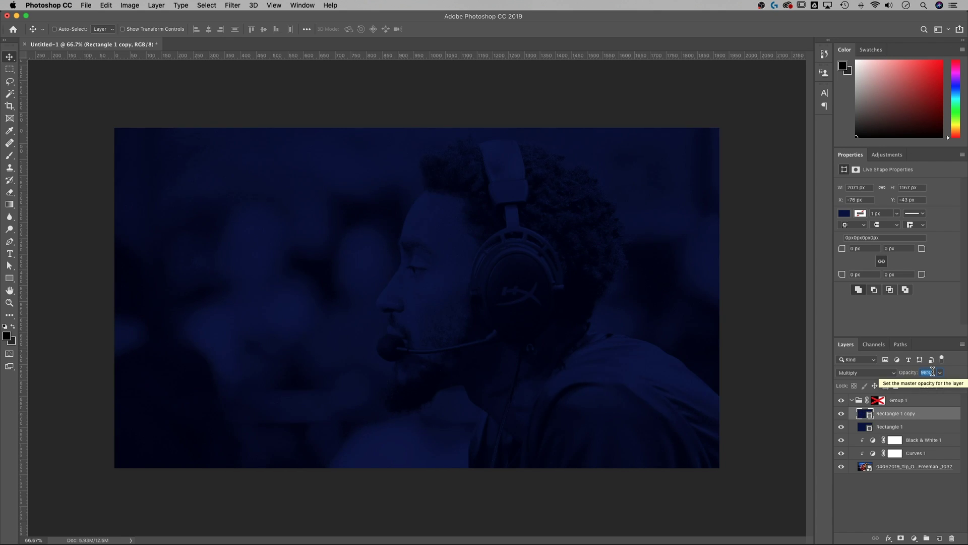
key("Down")
key("Down")
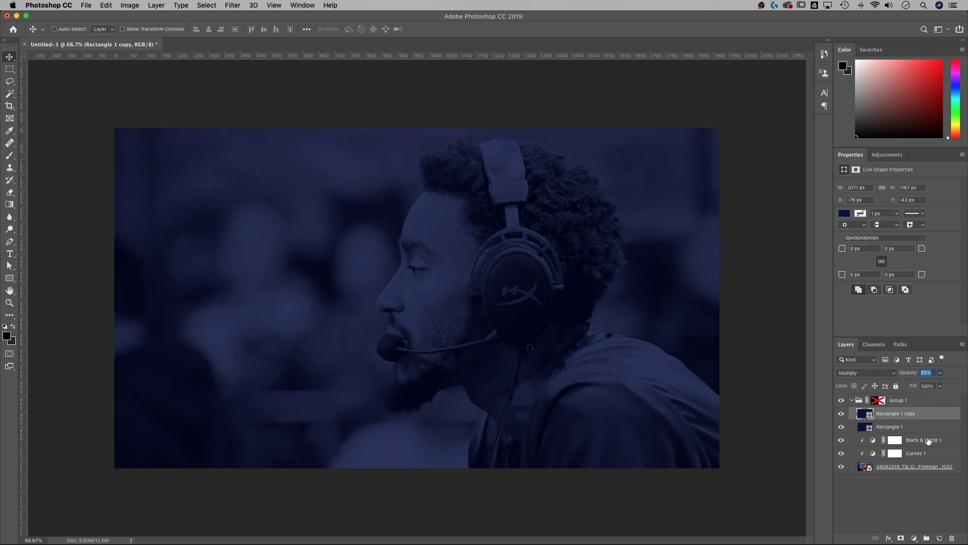
left_click(895, 442)
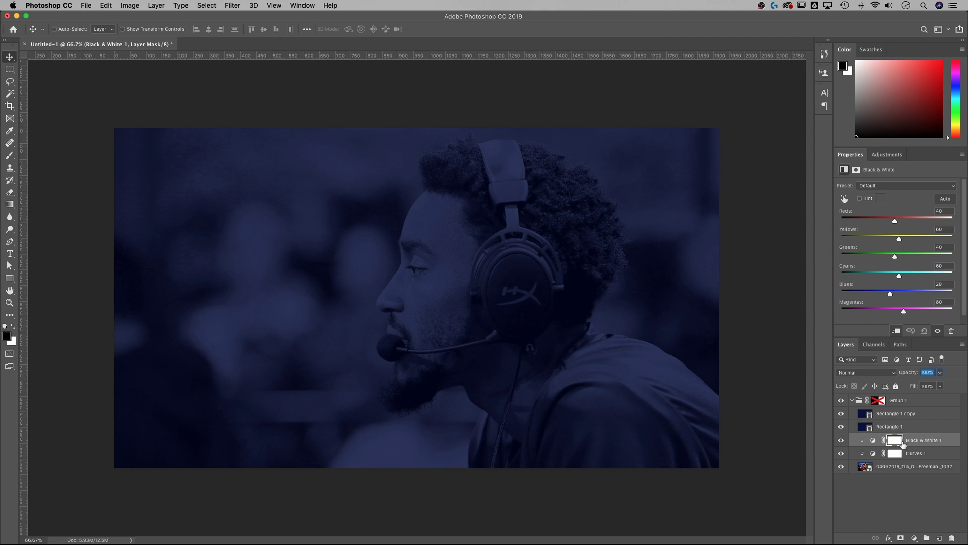
- Compare Curves 1 on and off, then darken midtones with a point at input 57, output 82
left_click(909, 454)
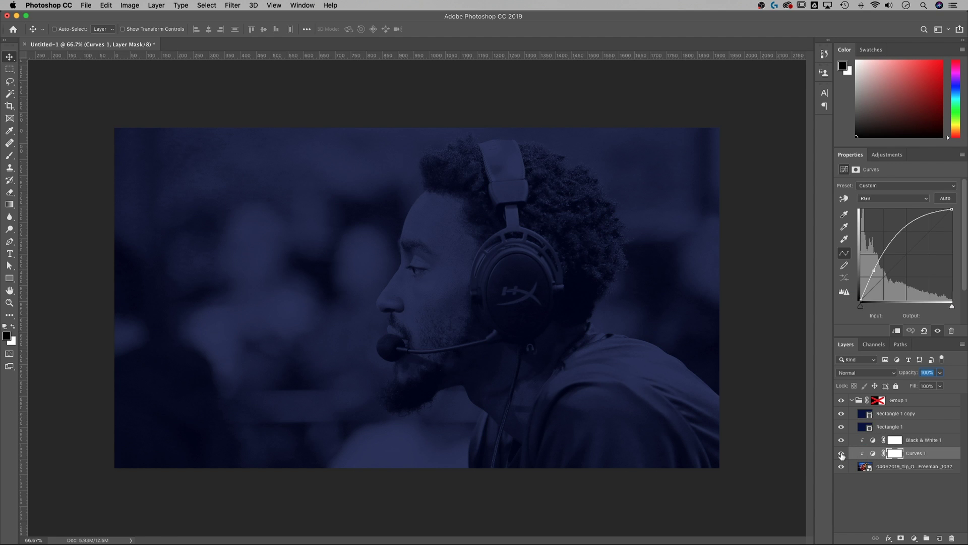
left_click(841, 454)
left_click(841, 454)
left_click_drag(873, 271, 881, 272)
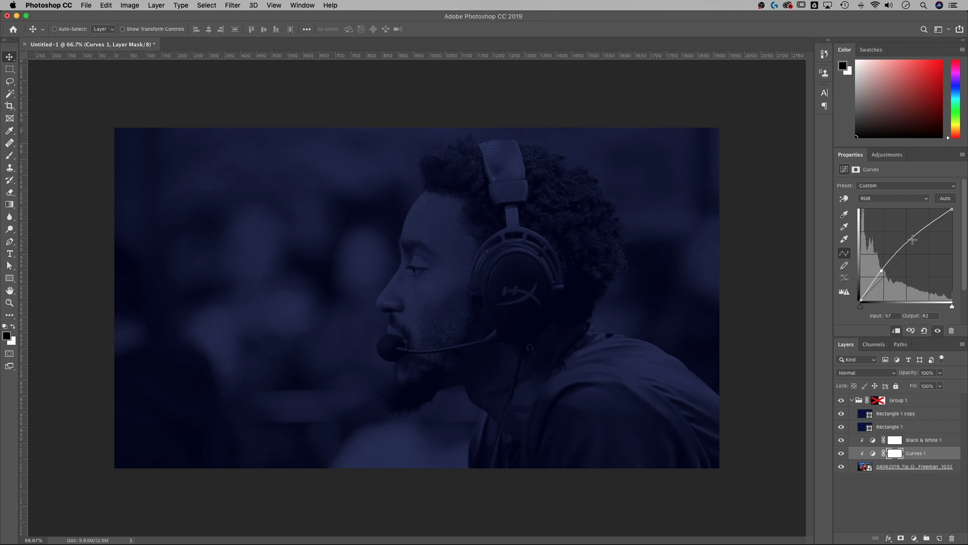
left_click(851, 400)
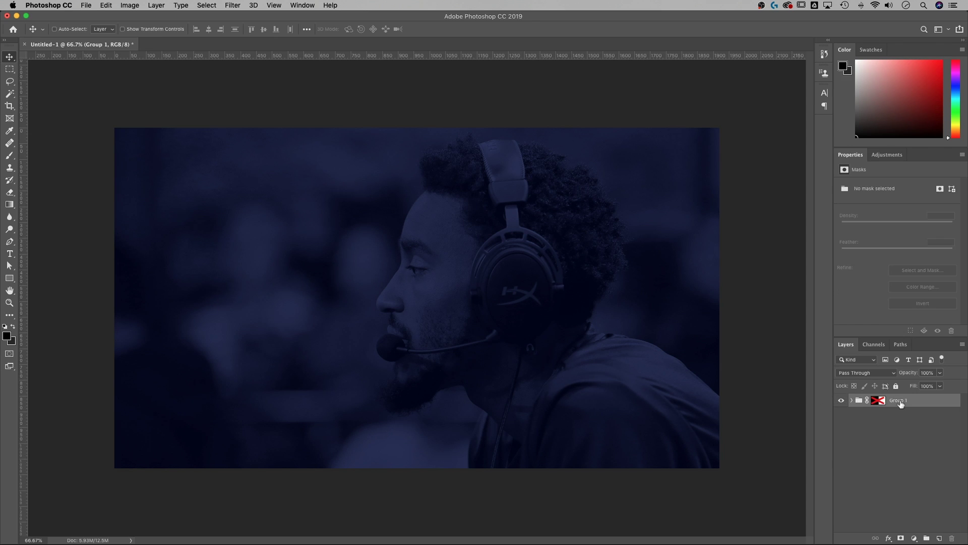